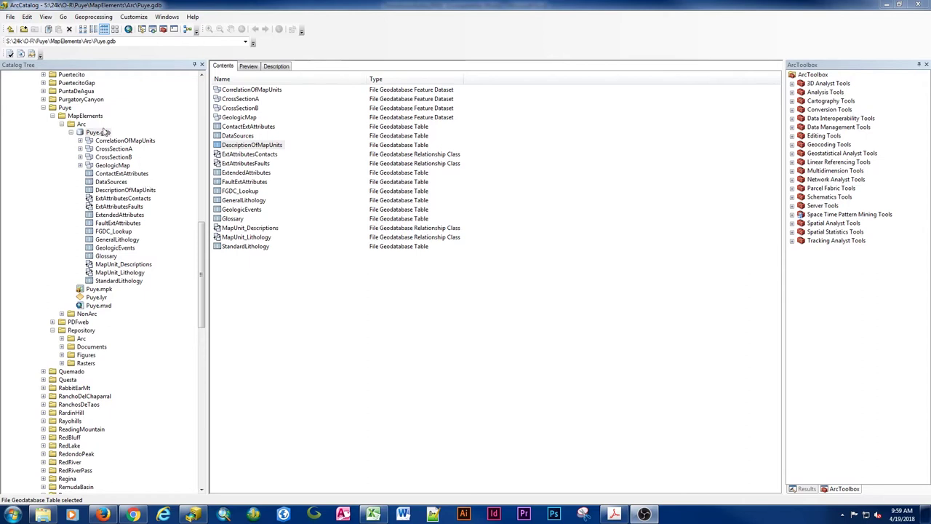
# Inspect the DescriptionOfMapUnits table in Puye.gdb, then switch to the TierraAmarillaAbyDMU workbook in Excel
pyautogui.click(238, 148)
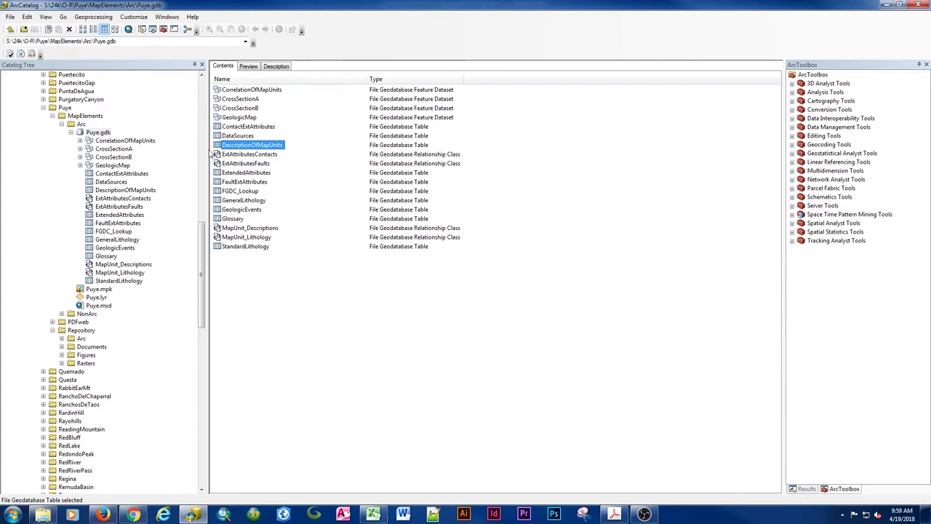
pyautogui.click(96, 133)
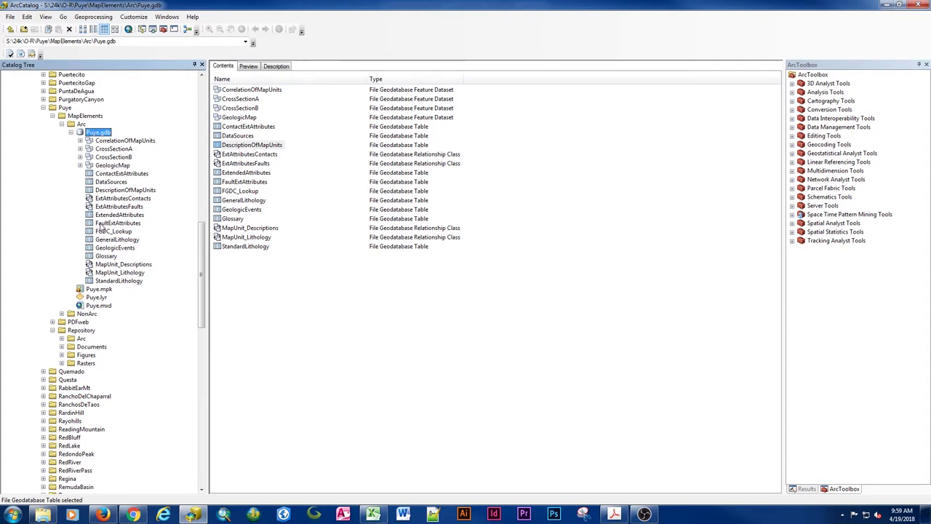
pyautogui.click(98, 192)
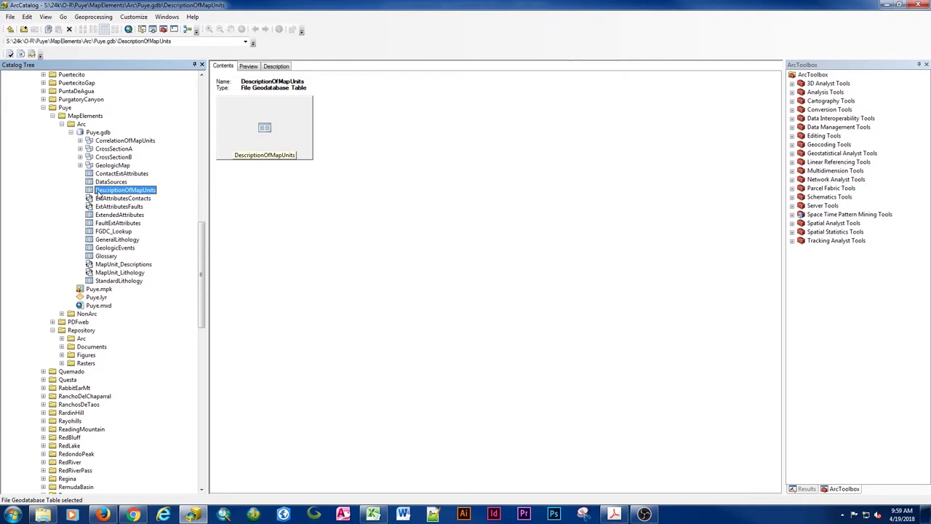
pyautogui.click(93, 133)
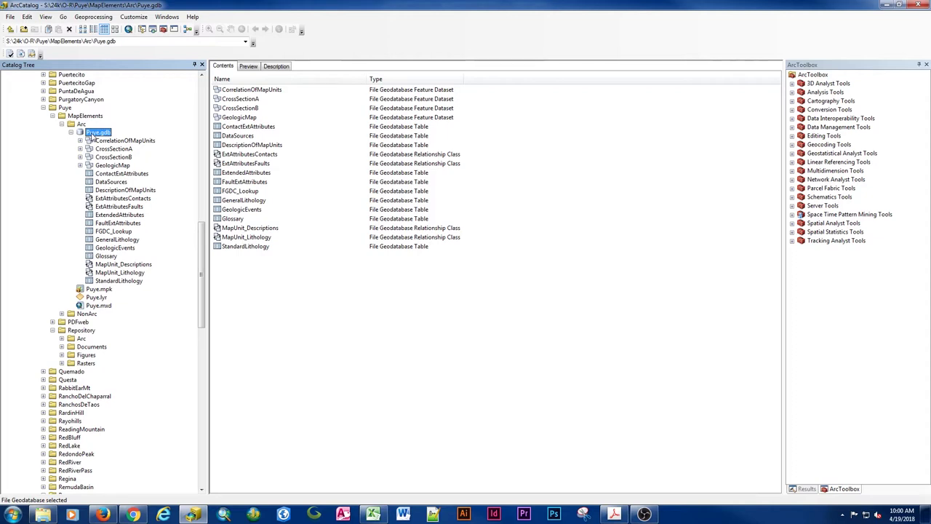
pyautogui.click(373, 515)
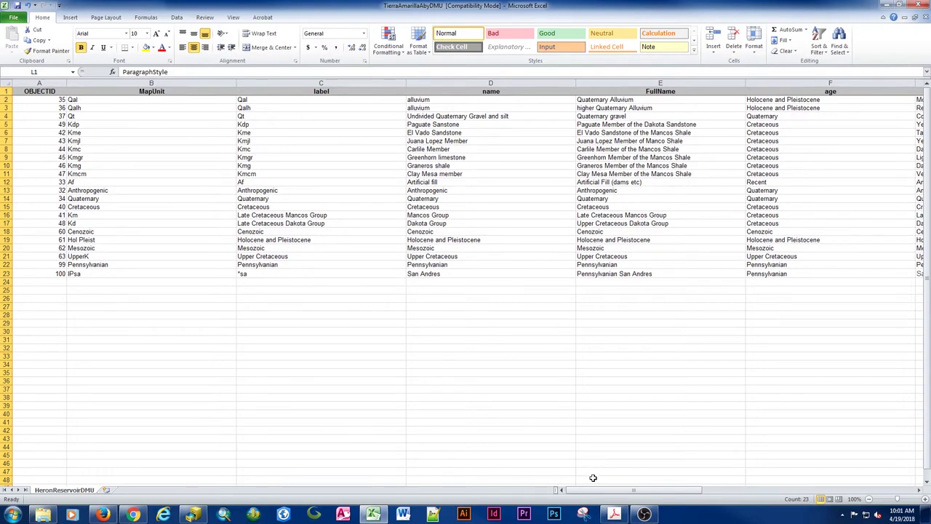
pyautogui.moveTo(598, 490); pyautogui.dragTo(727, 489)
pyautogui.click(848, 91)
pyautogui.click(849, 82)
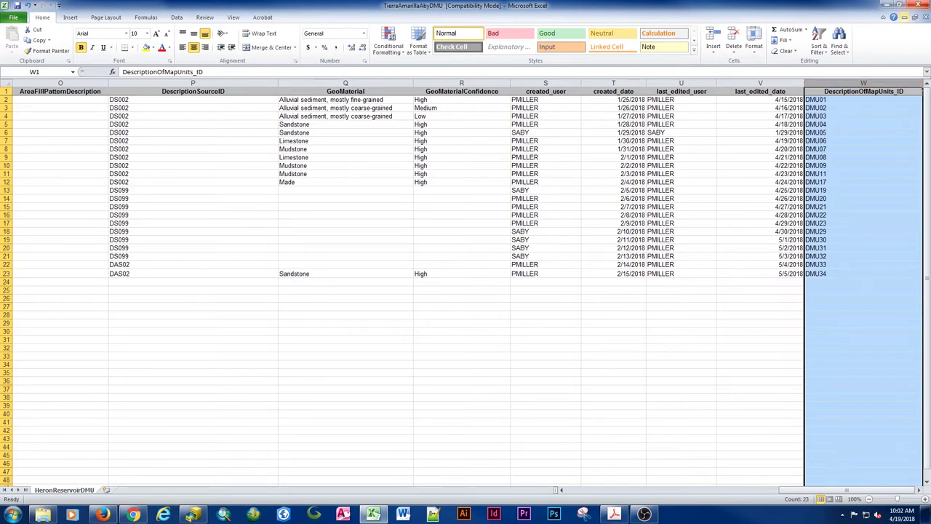
pyautogui.hotkey('ctrl', 'Home')
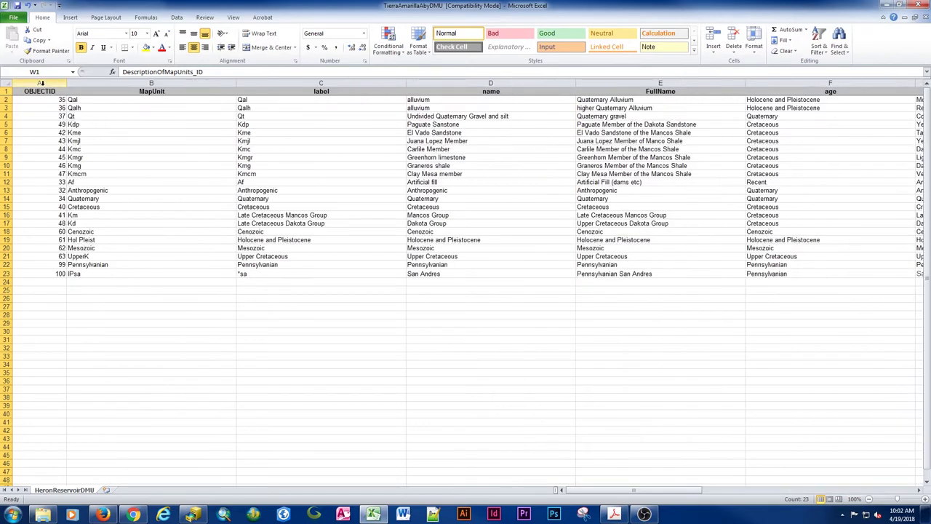
pyautogui.click(41, 84)
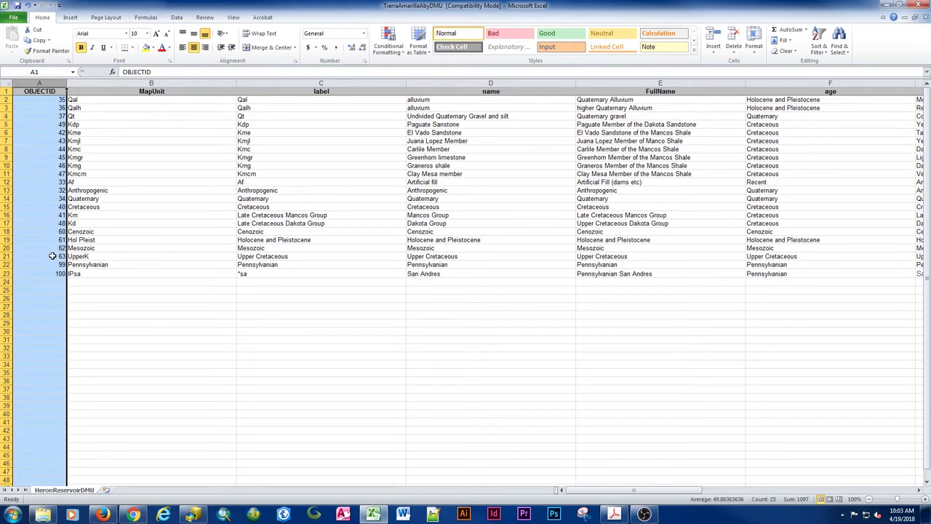
pyautogui.click(151, 82)
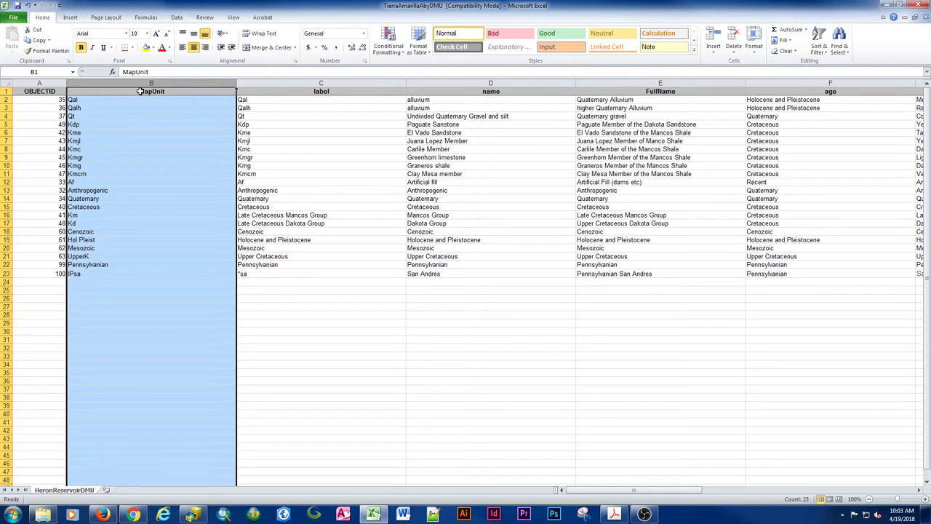
pyautogui.click(8, 273)
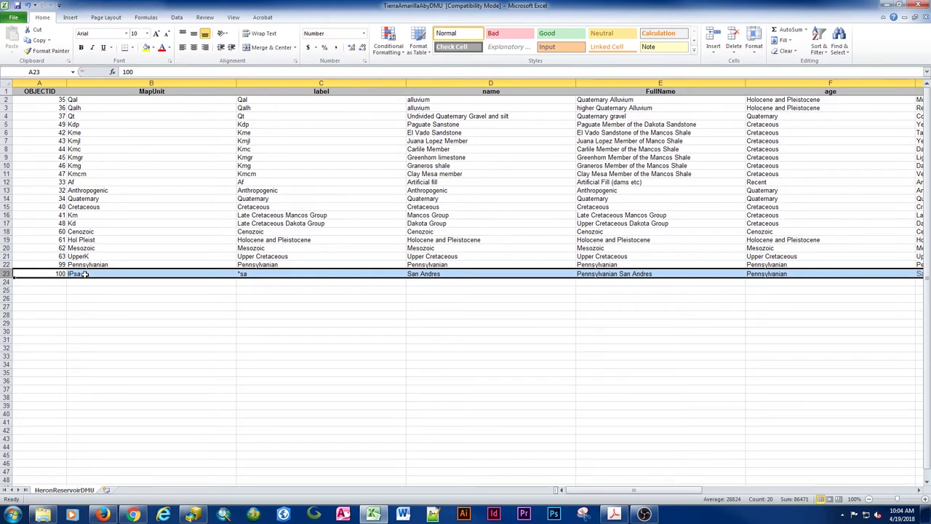
pyautogui.click(85, 274)
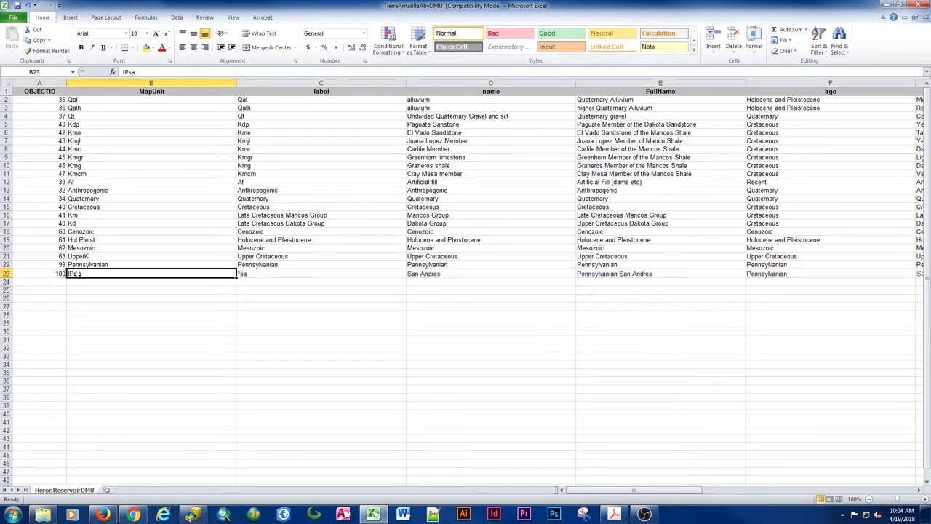
pyautogui.doubleClick(79, 274)
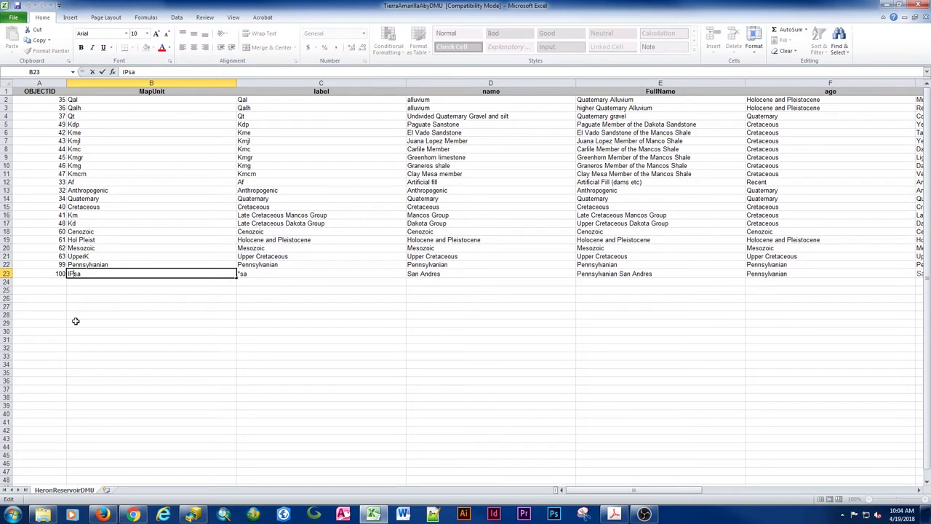
pyautogui.hotkey('shift', 'Left')
pyautogui.press('Left')
pyautogui.hotkey('shift', 'Right')
pyautogui.hotkey('shift', 'Right')
pyautogui.click(139, 99)
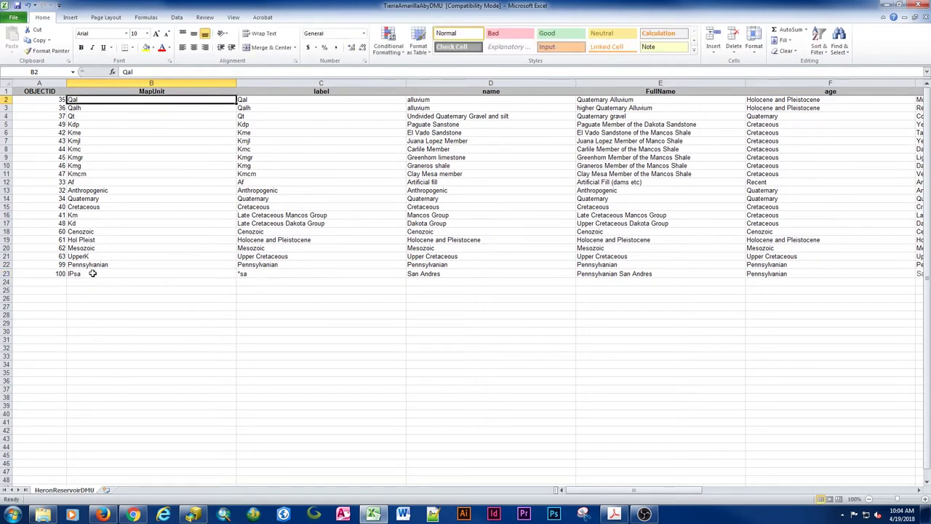
pyautogui.click(288, 82)
pyautogui.click(289, 82)
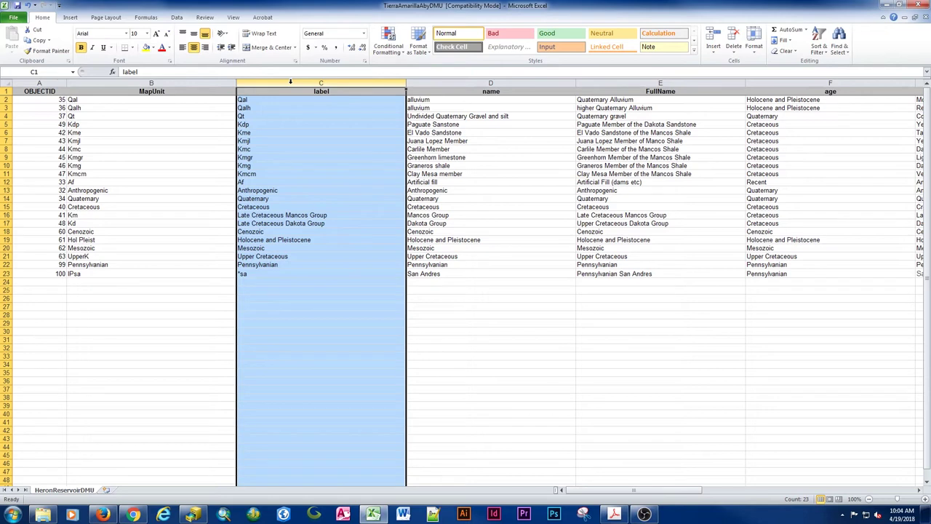
pyautogui.click(266, 272)
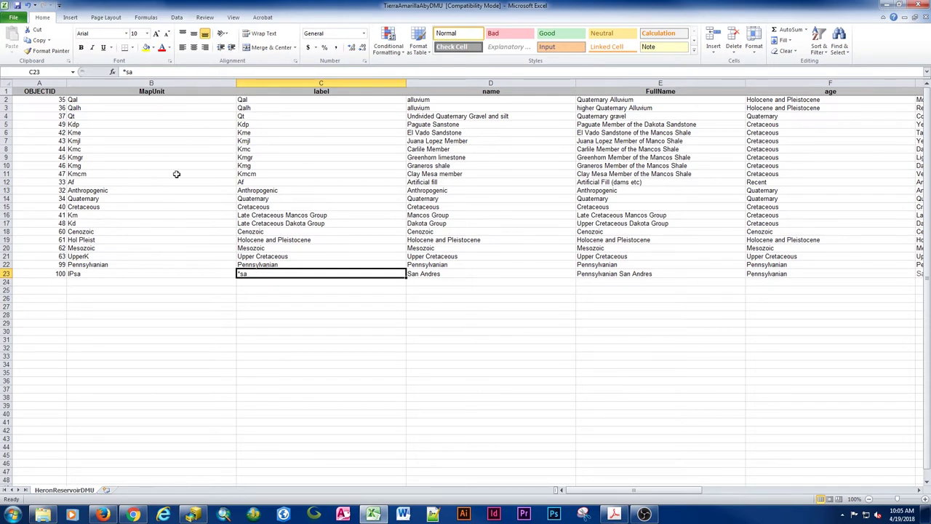
pyautogui.click(158, 282)
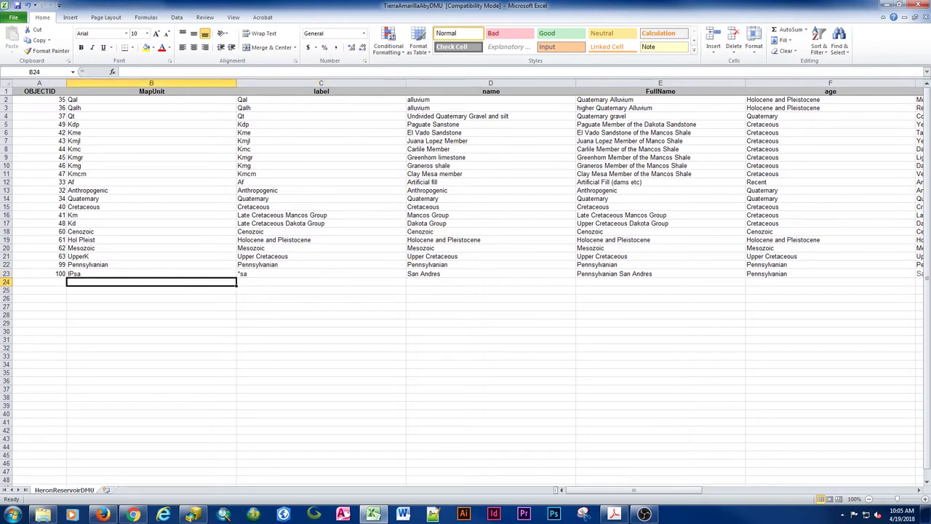
# Enter MapUnit IPsa with label *sa in row 24
pyautogui.write('IPsa')
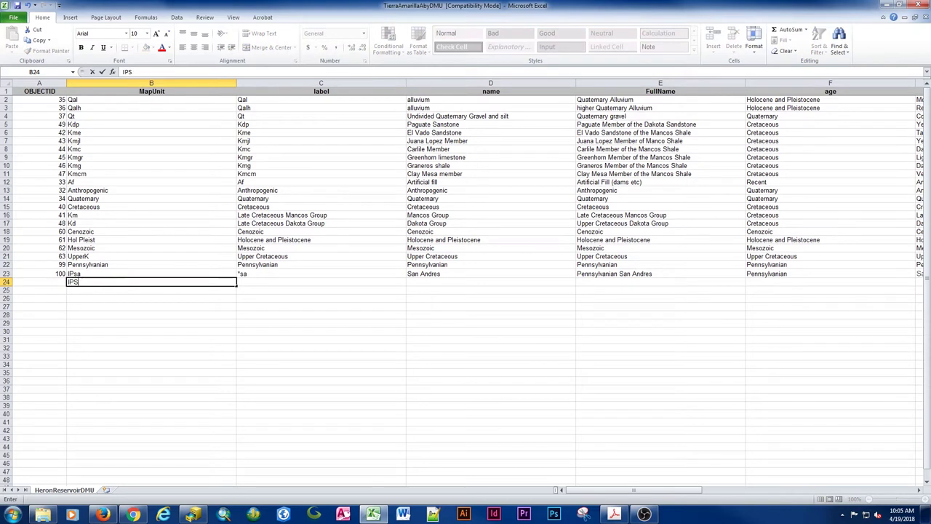
pyautogui.press('Tab')
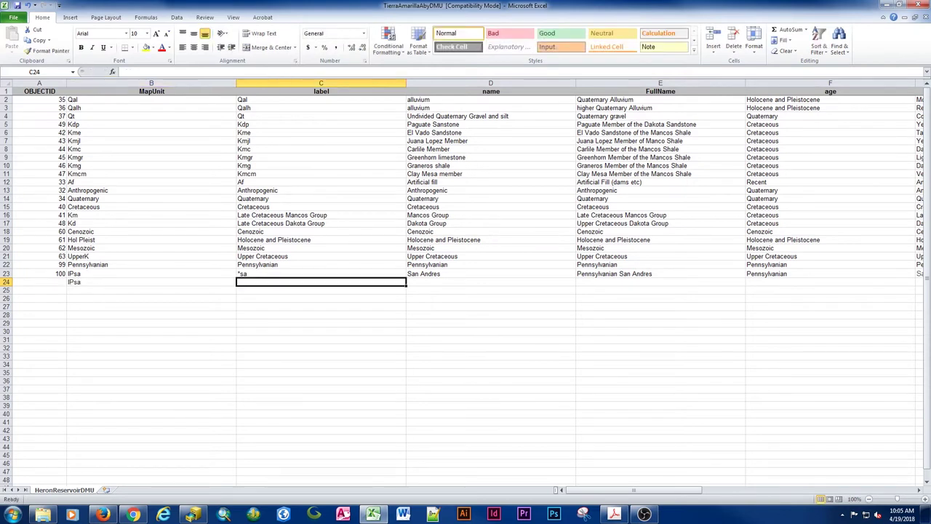
pyautogui.write('*sa')
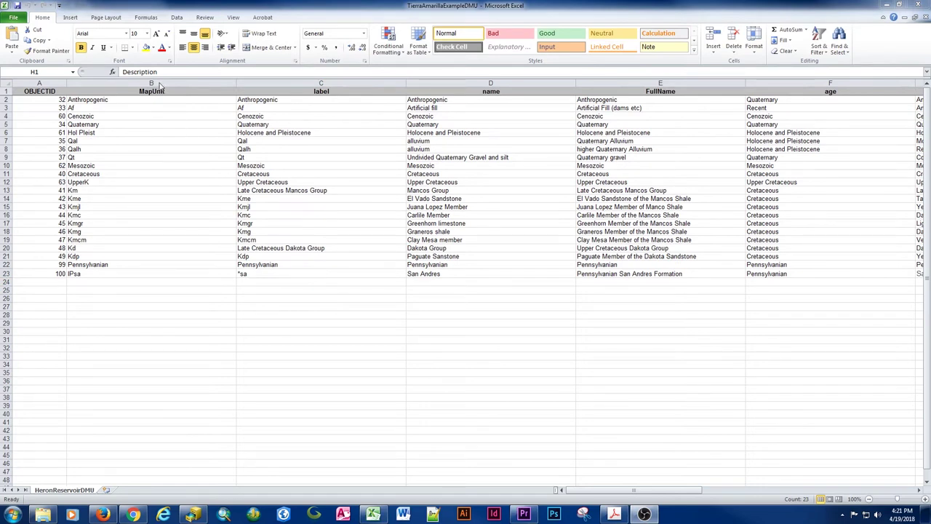
# Review the MapUnit and label columns, then start a TRc unit in B25
pyautogui.click(275, 78)
pyautogui.click(151, 83)
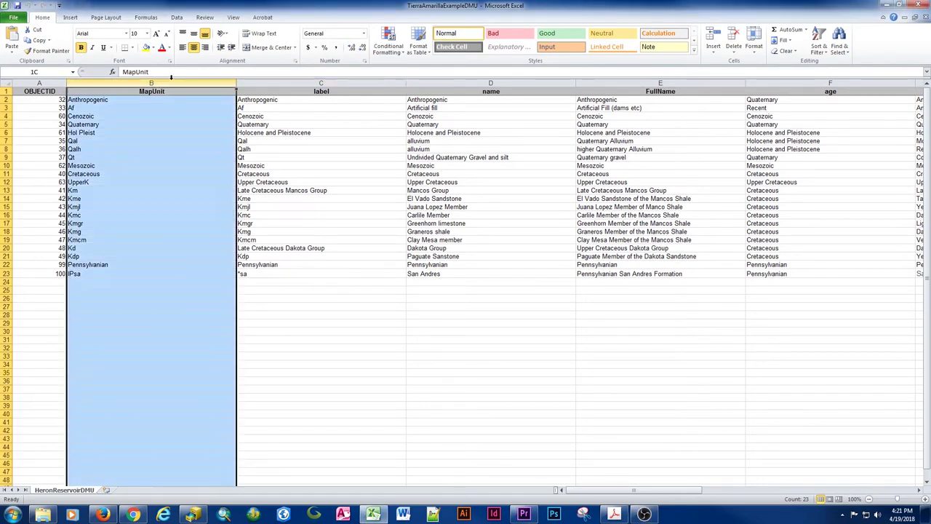
pyautogui.click(313, 83)
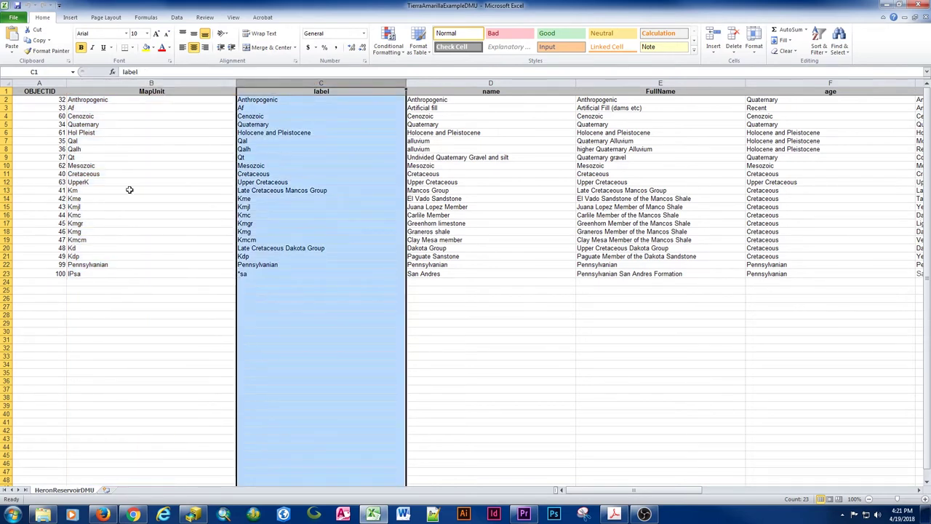
pyautogui.click(37, 314)
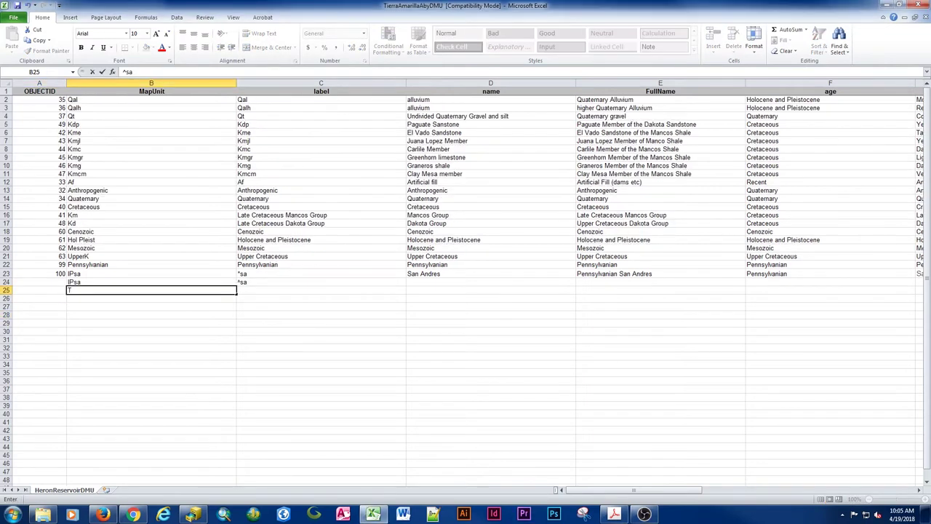
pyautogui.write('Rc')
# Give the TRc unit a label, review both columns, and clear the duplicate IPsa entries in row 24
pyautogui.press('Tab')
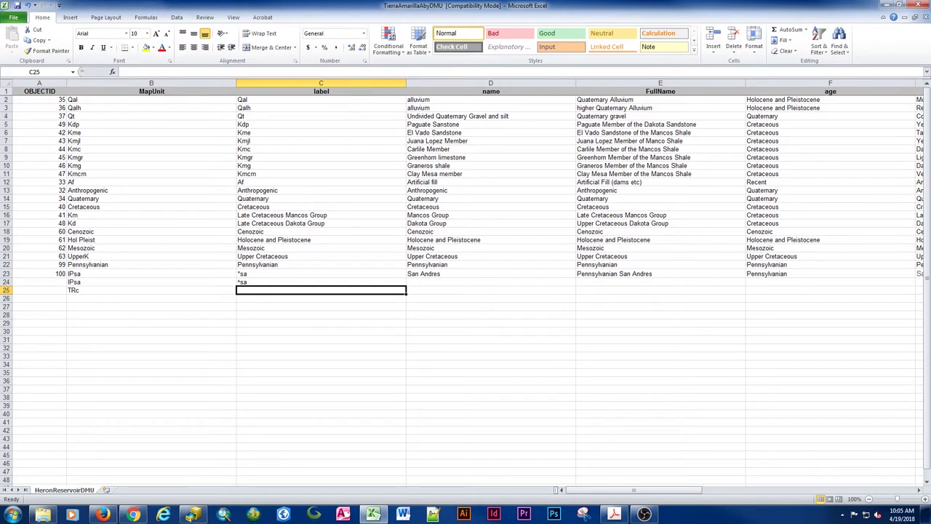
pyautogui.write('^c')
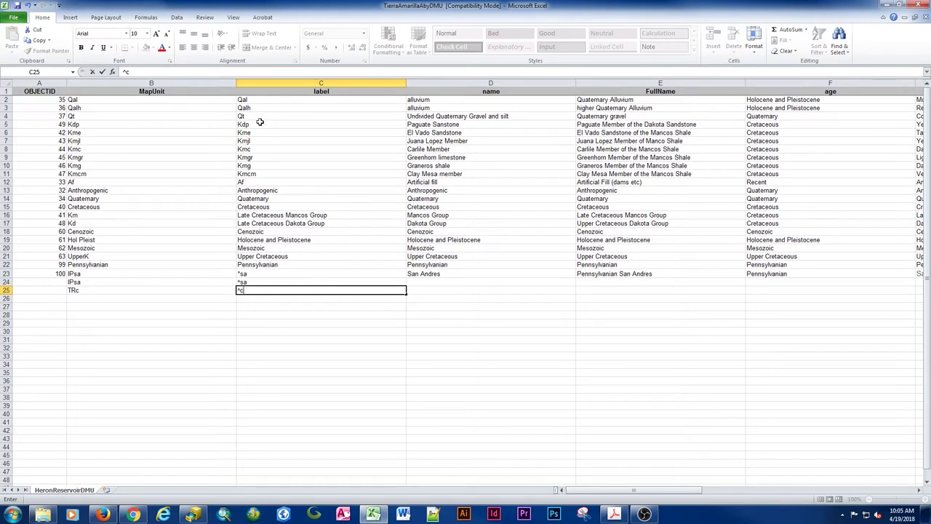
pyautogui.click(261, 90)
pyautogui.click(260, 82)
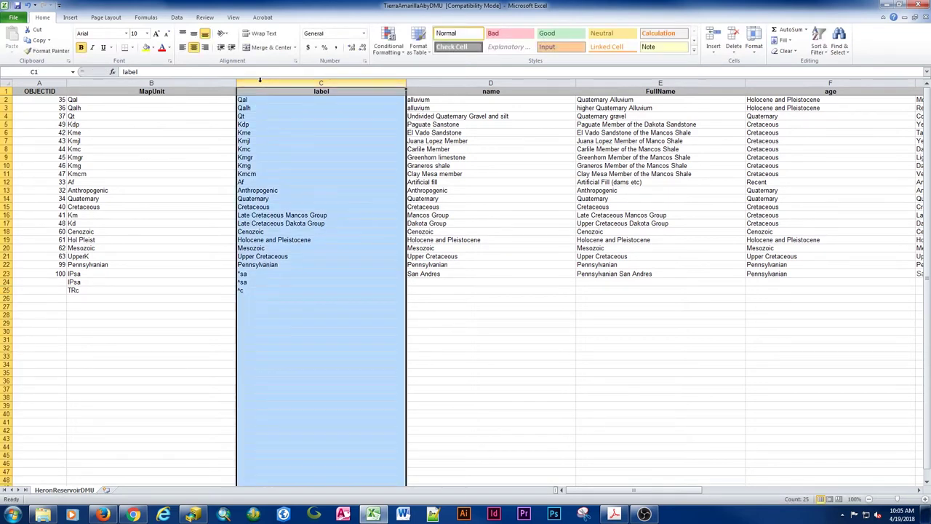
pyautogui.click(157, 82)
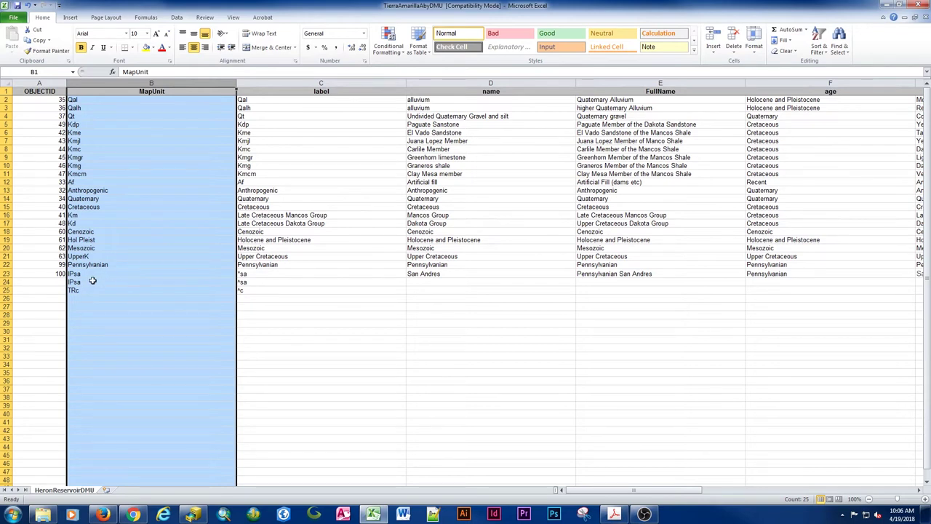
pyautogui.click(6, 282)
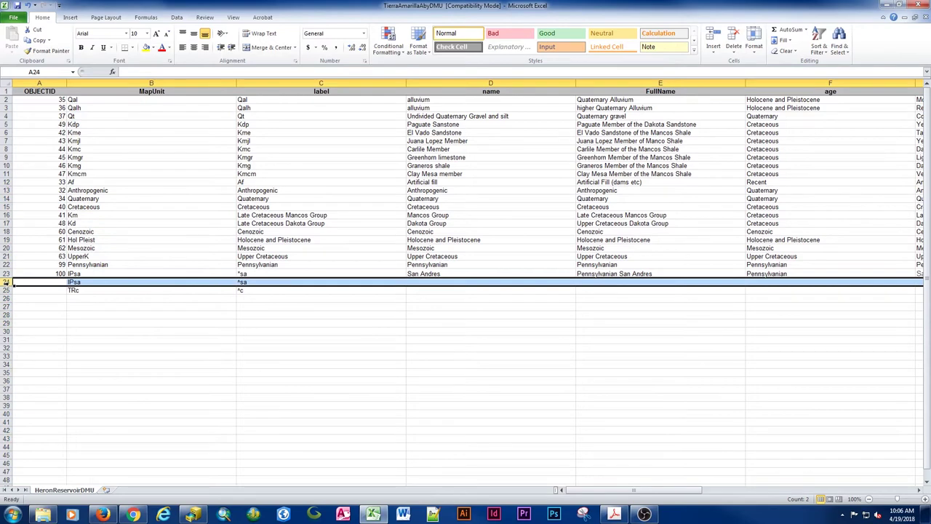
pyautogui.press('Delete')
# Clear the stray TRc entries from row 25 and recheck the MapUnit and label columns
pyautogui.click(6, 289)
pyautogui.rightClick(6, 289)
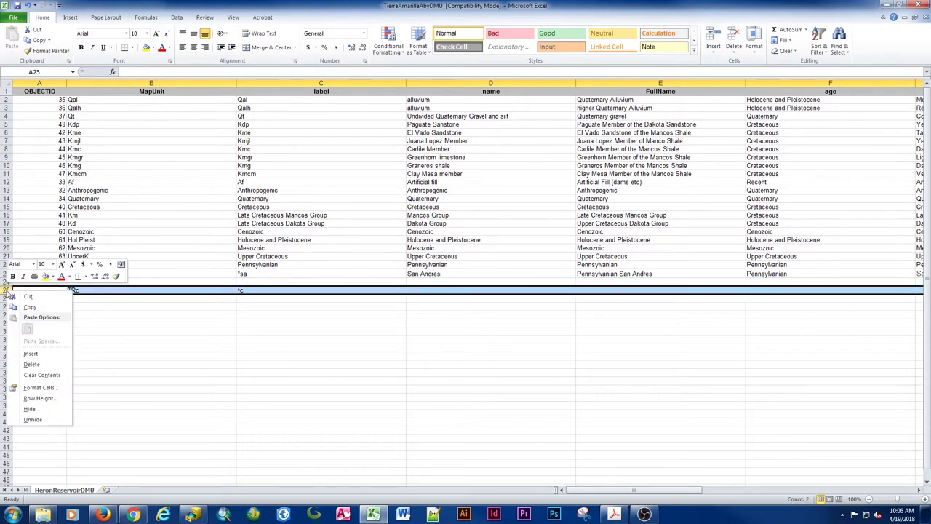
pyautogui.click(42, 374)
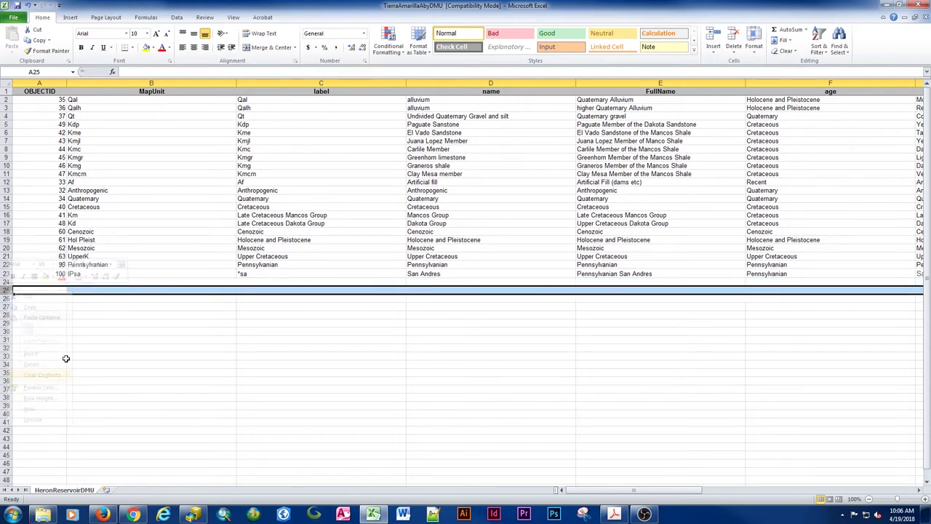
pyautogui.click(264, 292)
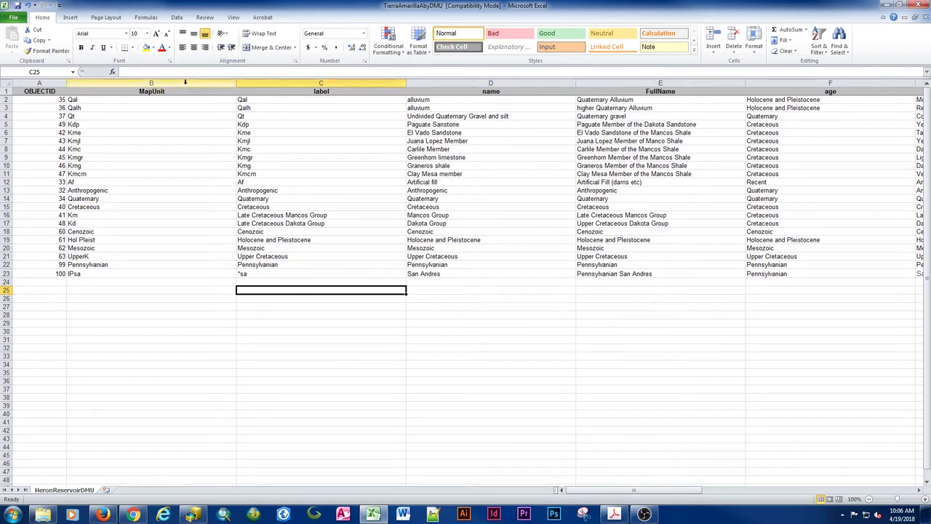
pyautogui.click(231, 83)
pyautogui.click(268, 82)
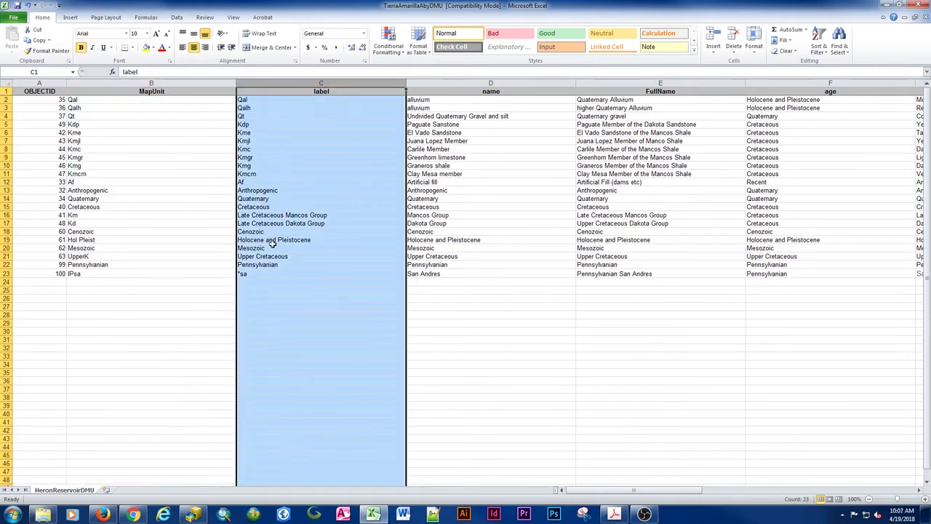
pyautogui.click(152, 82)
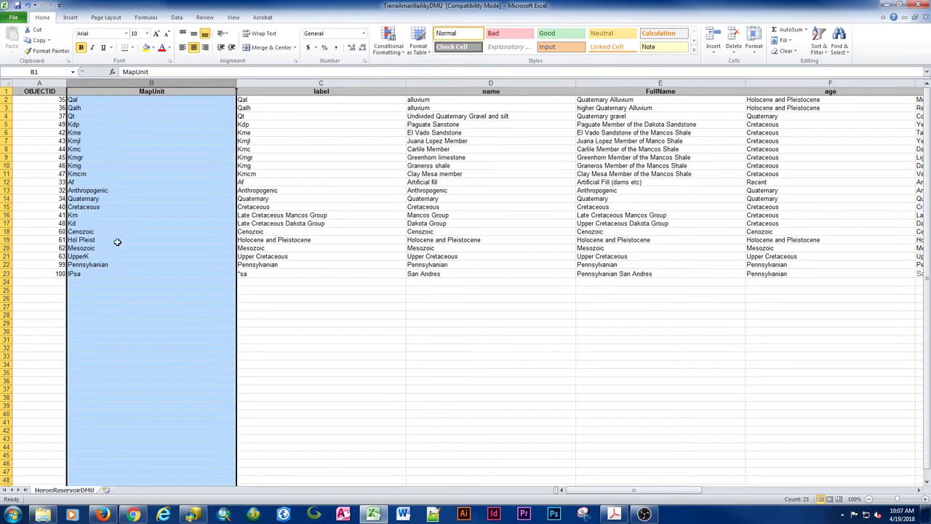
pyautogui.click(333, 79)
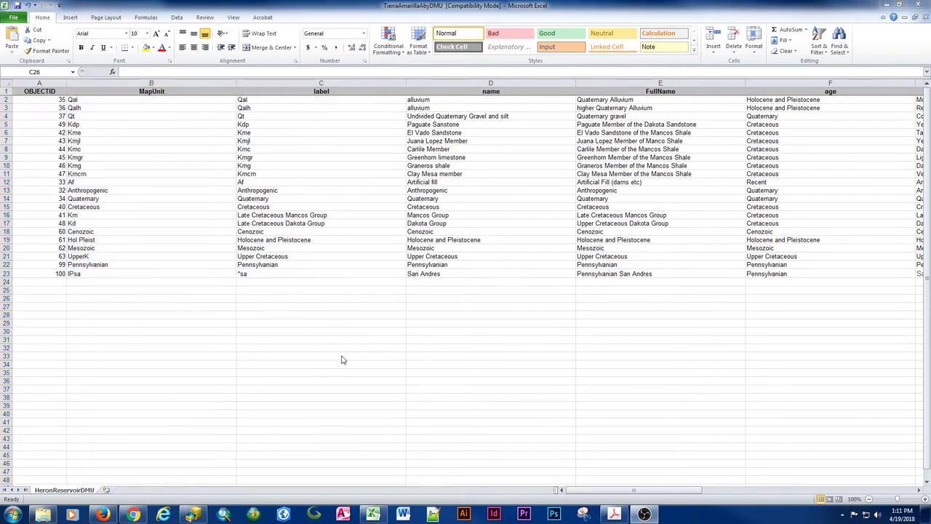
pyautogui.click(460, 78)
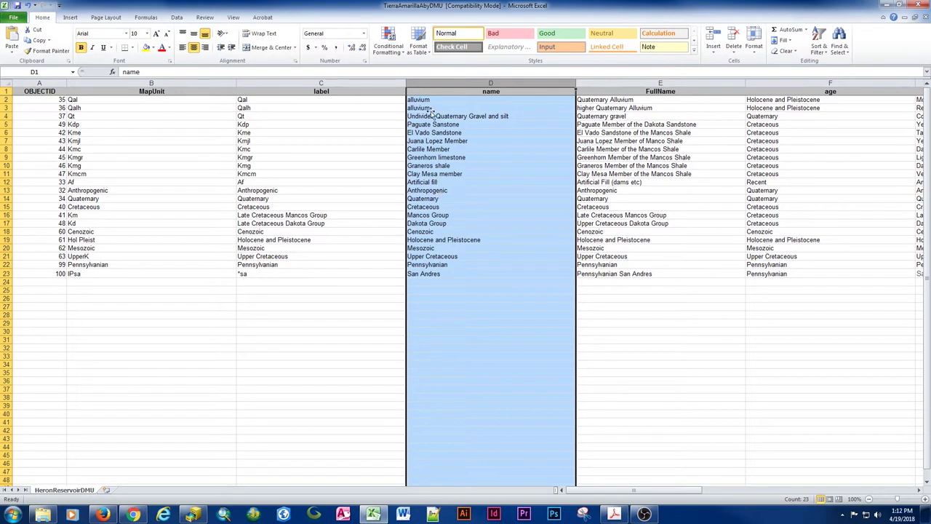
pyautogui.click(443, 182)
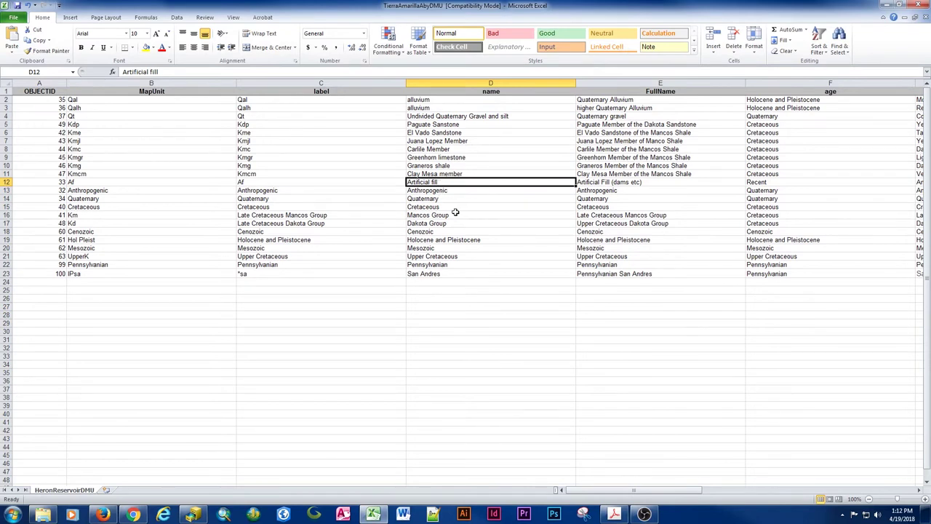
pyautogui.click(610, 82)
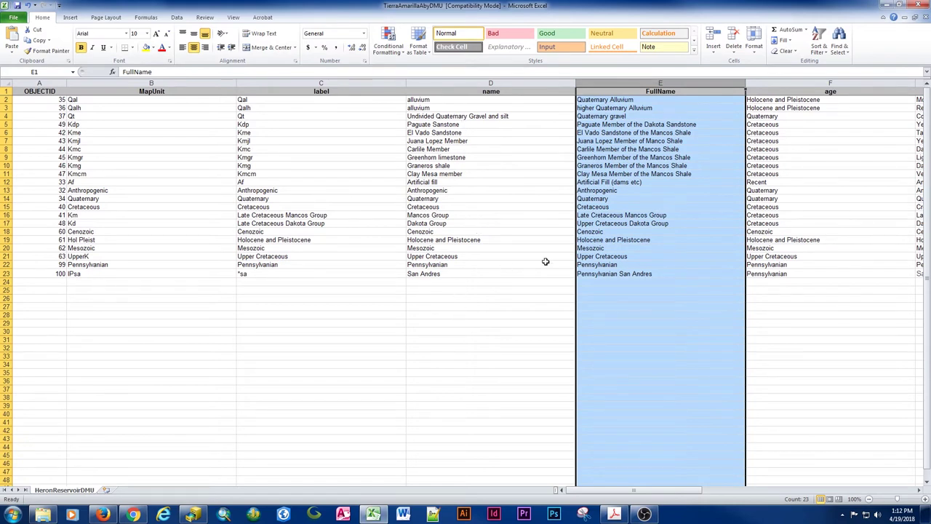
# Append ' Formation' to the IPsa full name in E23, giving Pennsylvanian San Andres Formation
pyautogui.doubleClick(664, 274)
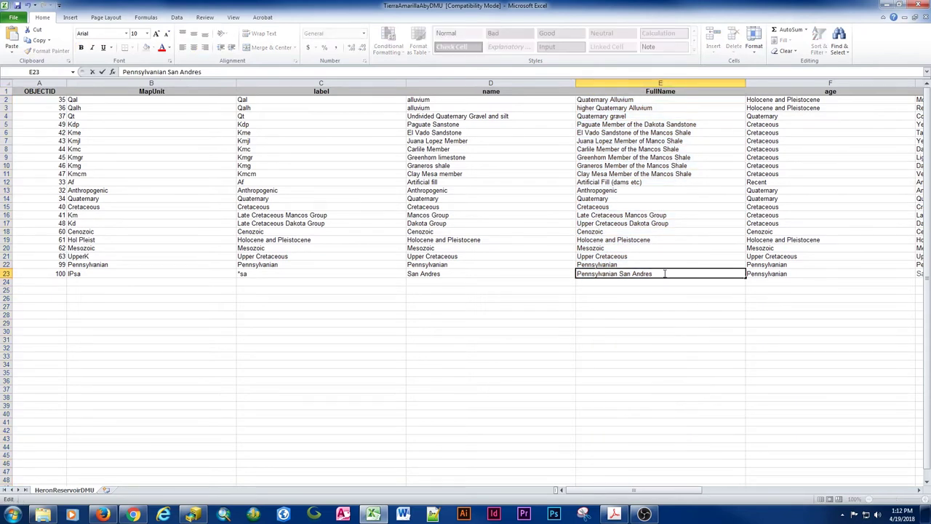
pyautogui.write('Formation')
pyautogui.click(664, 307)
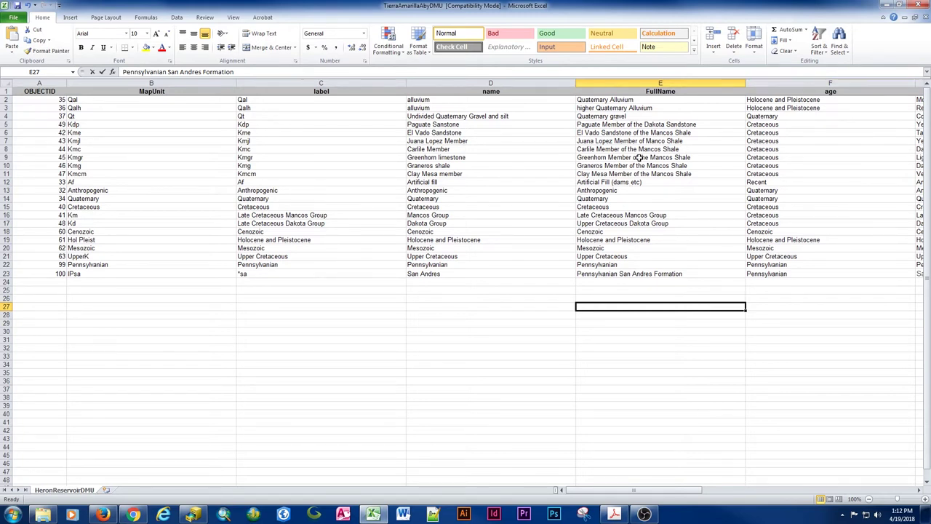
# Scroll columns G and H into view beside the age column and check the age in F2
pyautogui.click(798, 83)
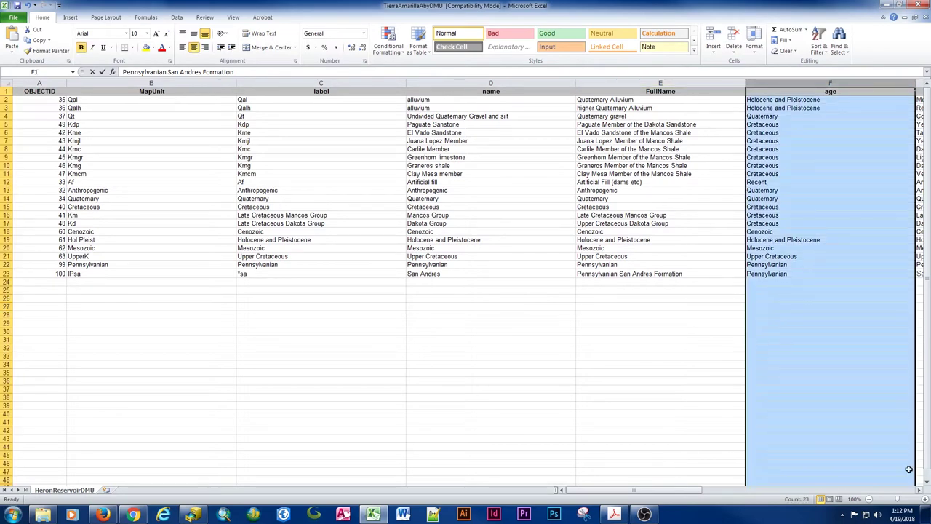
pyautogui.click(918, 489)
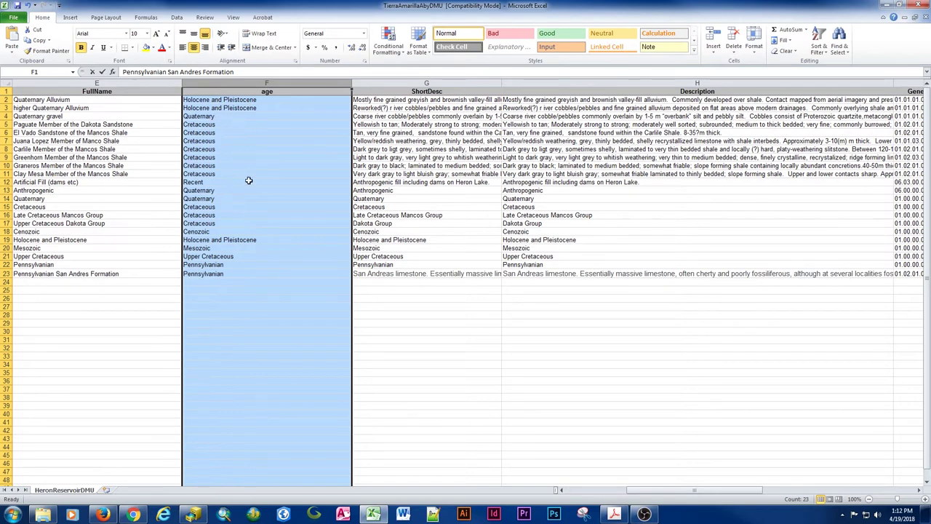
pyautogui.click(219, 99)
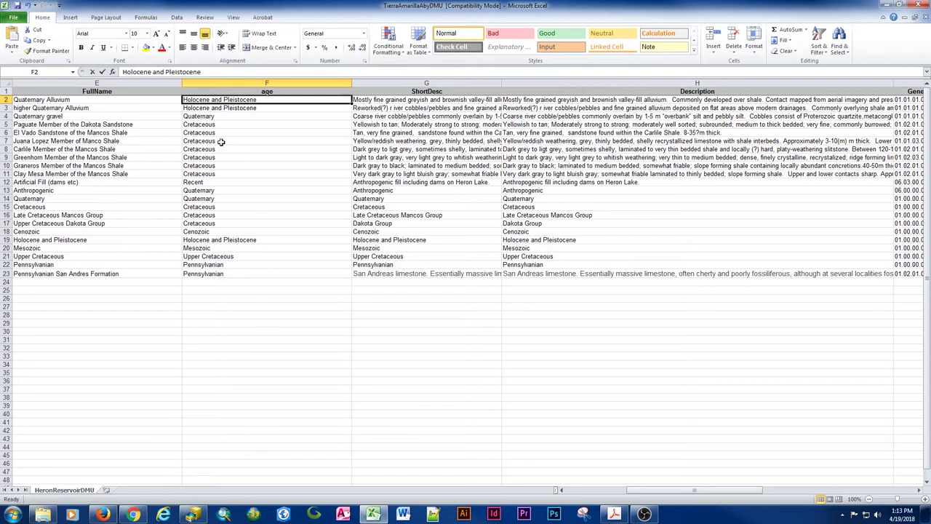
pyautogui.click(396, 80)
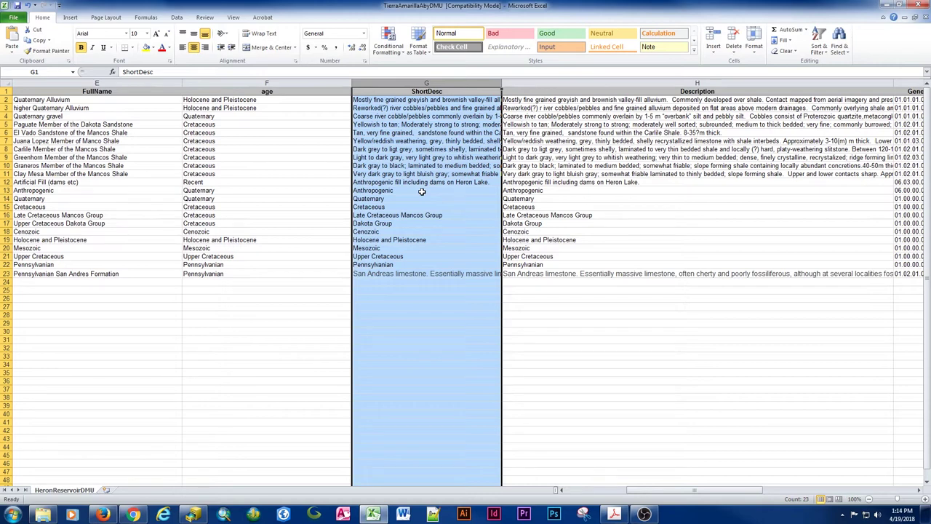
pyautogui.click(617, 82)
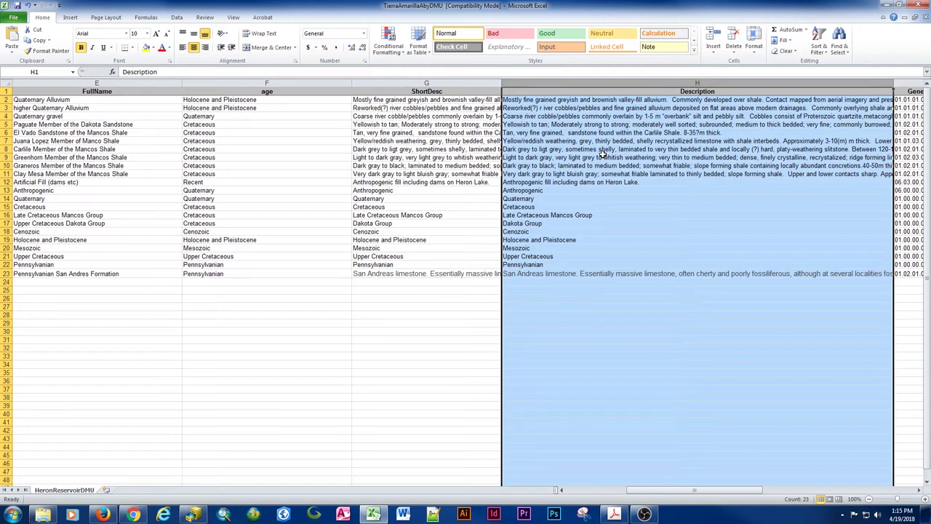
# Widen column I to show the full GeneralLithology header, then check the codes in rows 14 and 23
pyautogui.hscroll(3, 602, 155)
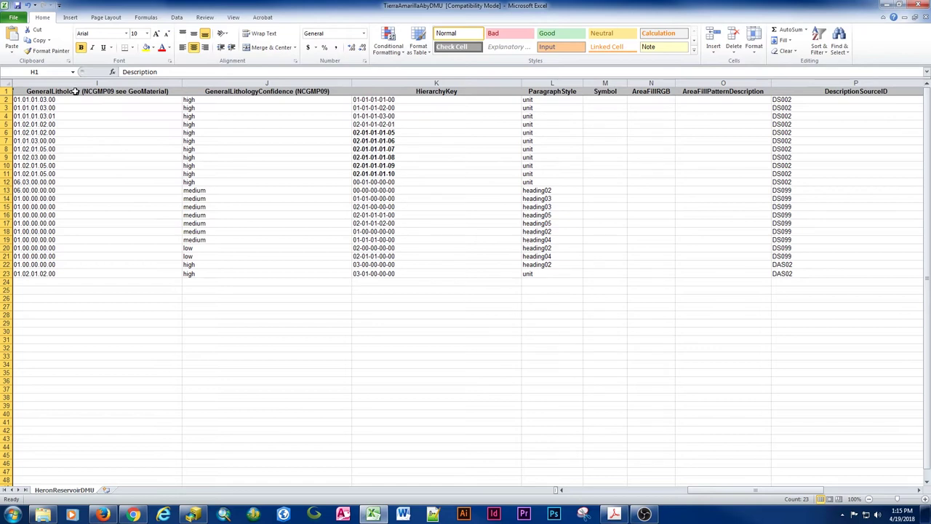
pyautogui.click(191, 83)
pyautogui.moveTo(182, 83); pyautogui.dragTo(208, 85)
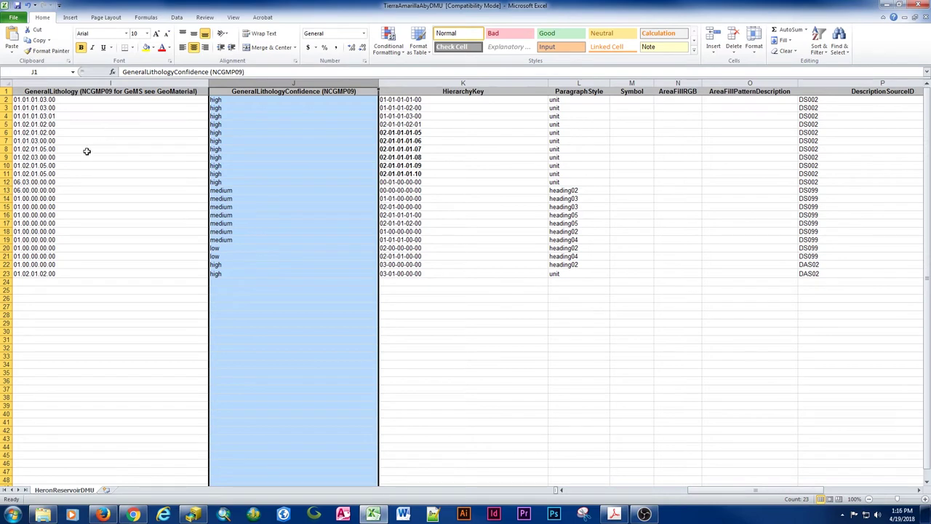
pyautogui.click(173, 83)
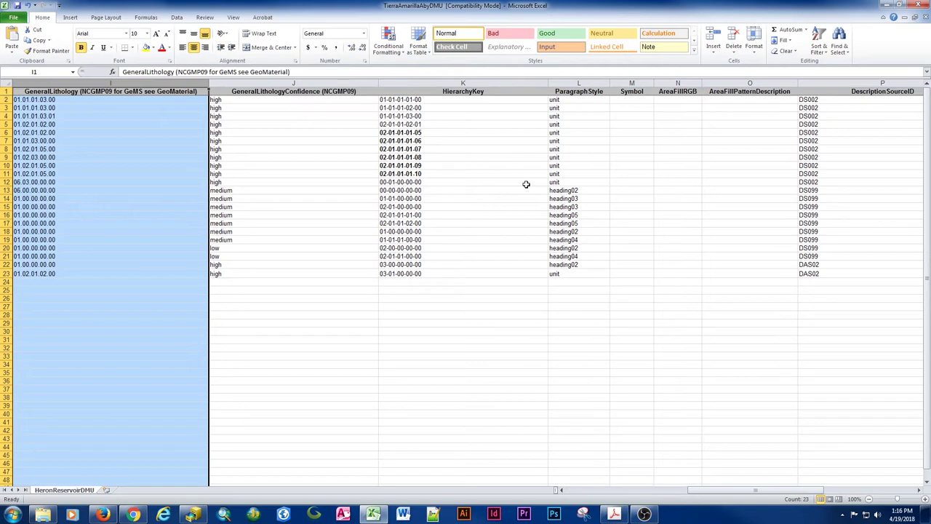
pyautogui.click(78, 91)
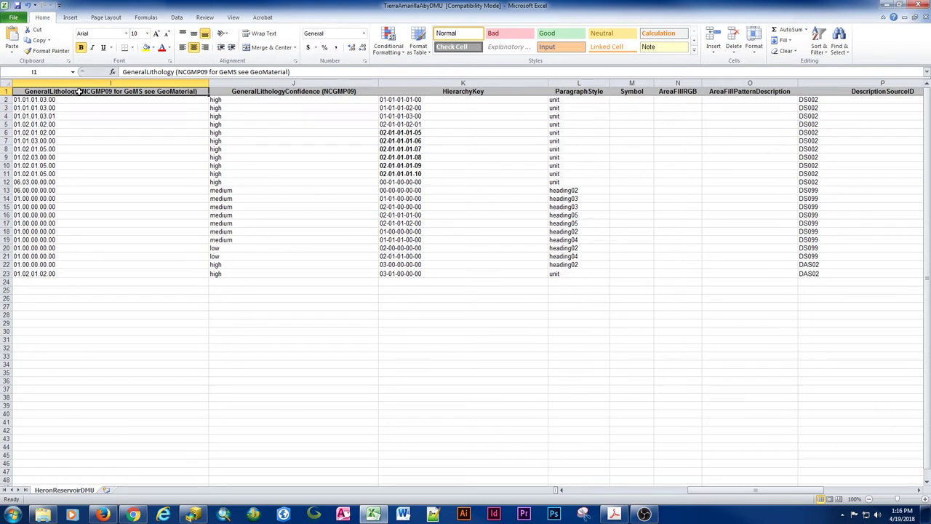
pyautogui.click(40, 200)
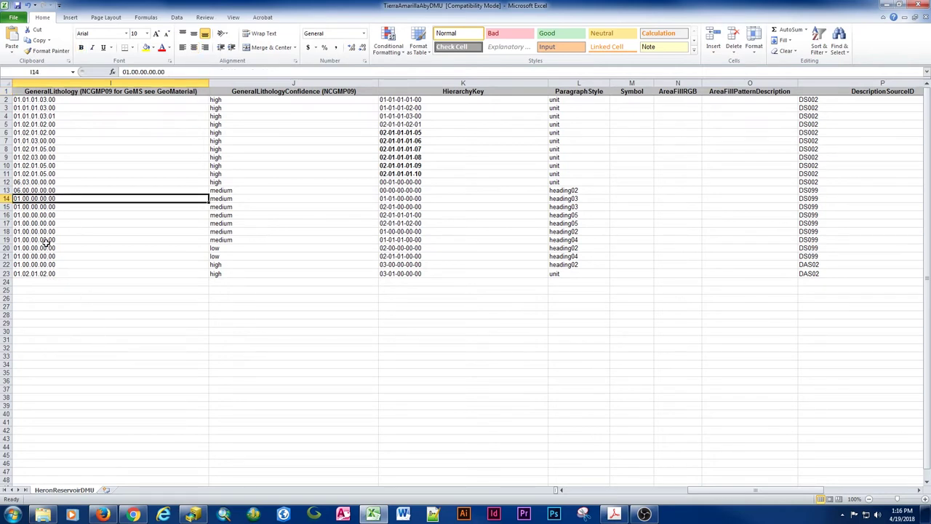
pyautogui.click(45, 274)
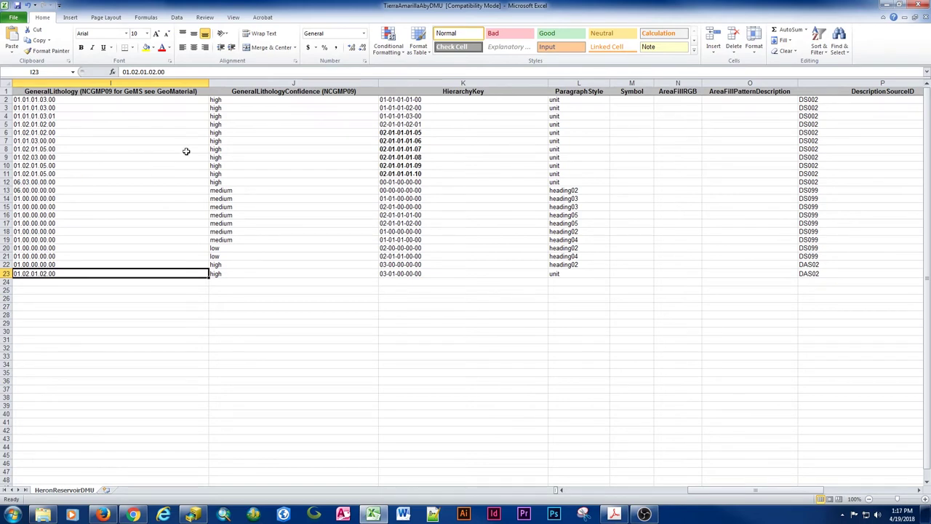
pyautogui.click(250, 81)
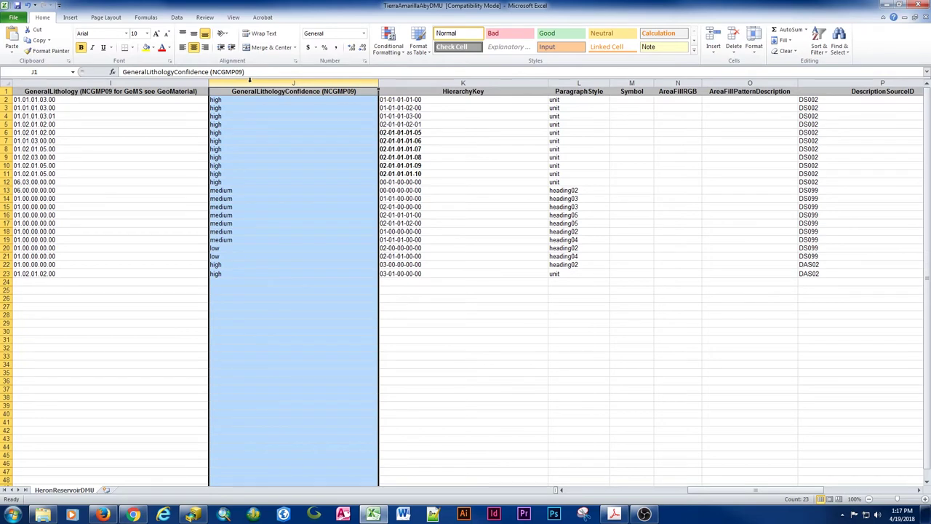
pyautogui.click(81, 183)
pyautogui.click(223, 186)
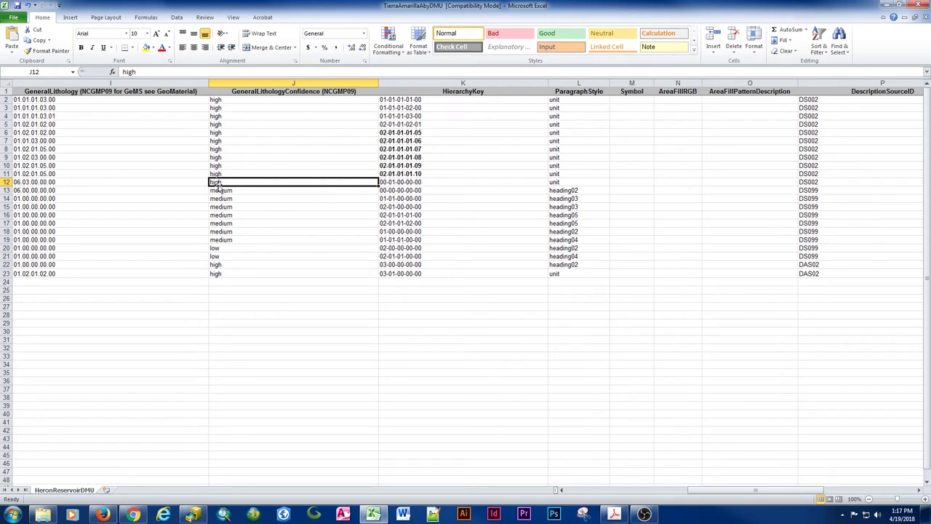
pyautogui.click(148, 182)
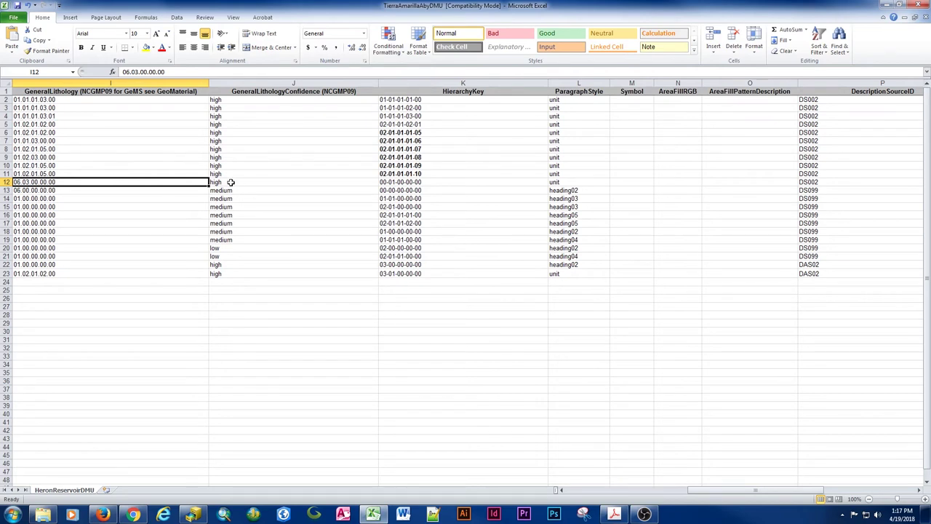
pyautogui.click(219, 248)
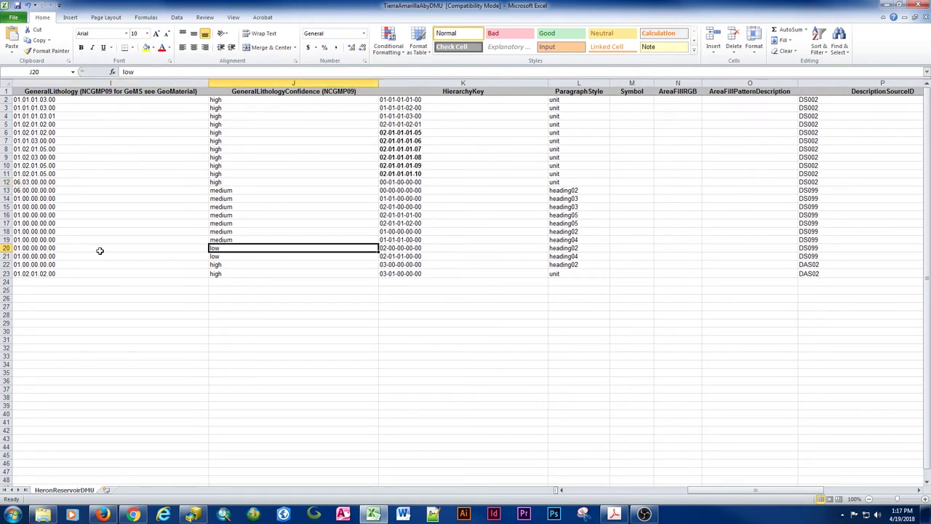
pyautogui.click(100, 251)
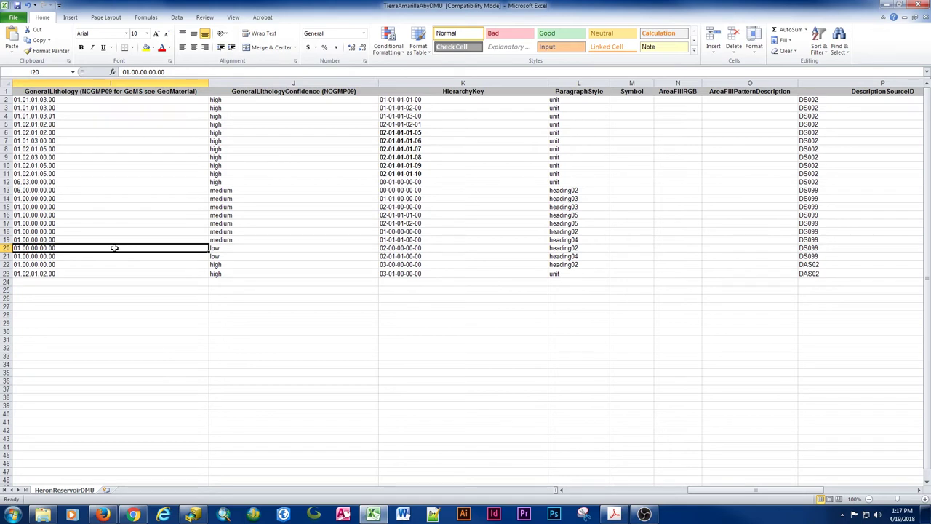
pyautogui.click(238, 249)
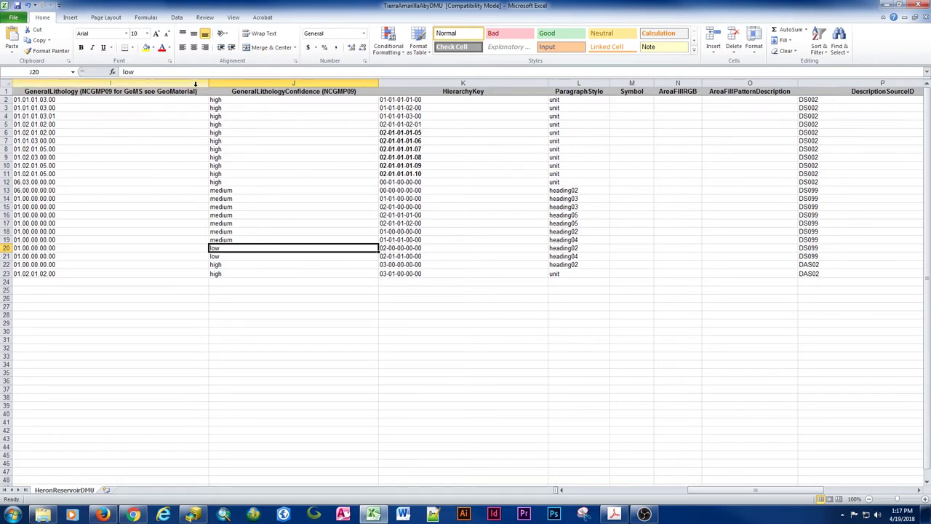
pyautogui.click(227, 91)
pyautogui.click(198, 89)
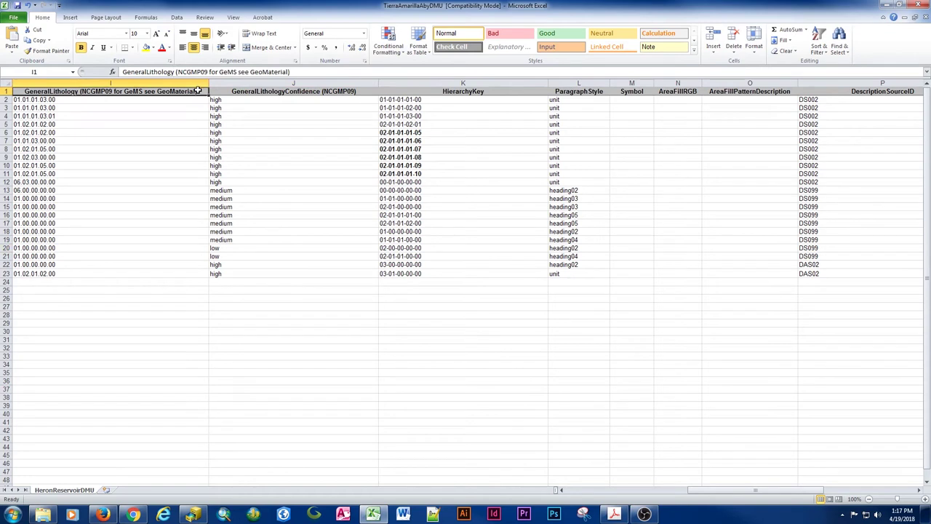
pyautogui.click(192, 82)
pyautogui.click(233, 83)
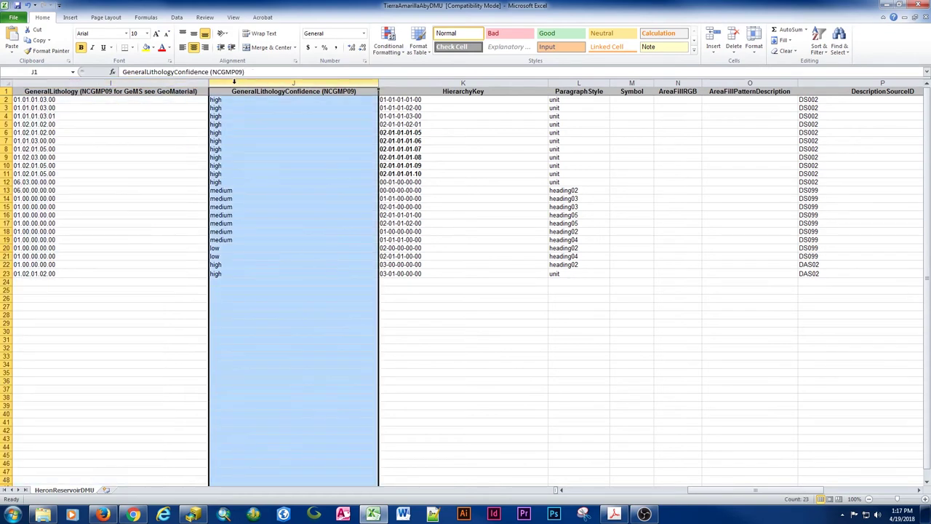
pyautogui.click(410, 80)
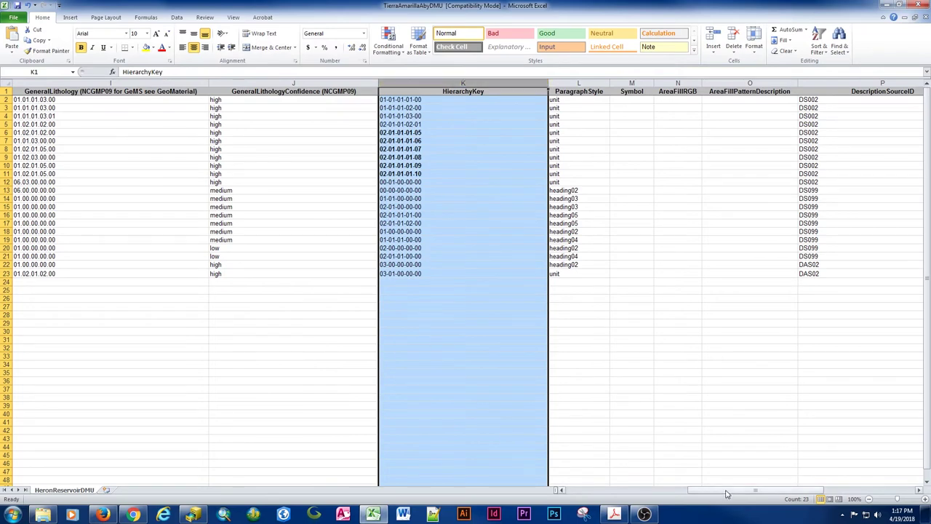
pyautogui.click(55, 90)
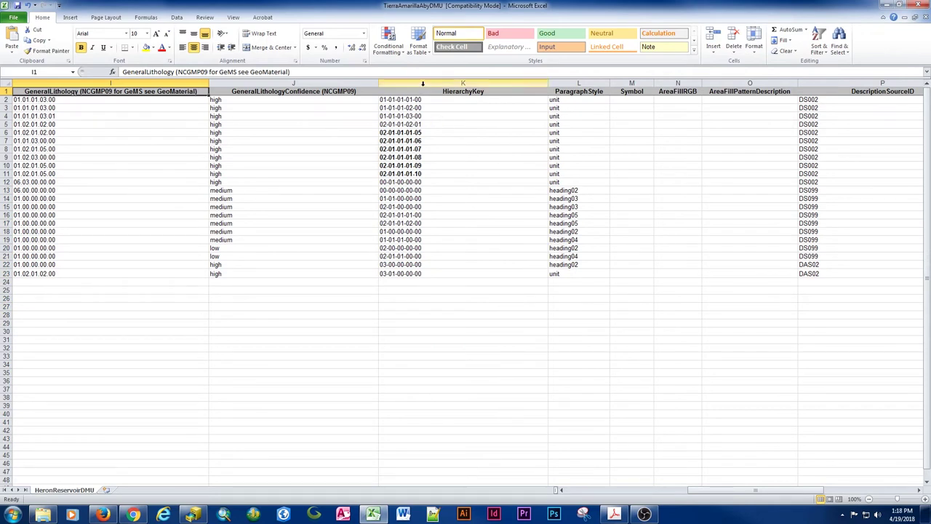
pyautogui.click(168, 83)
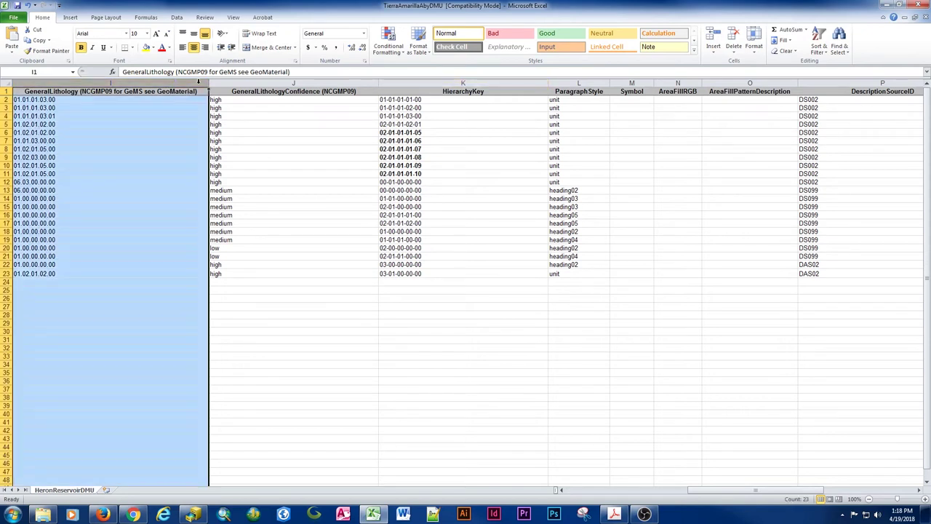
pyautogui.click(409, 82)
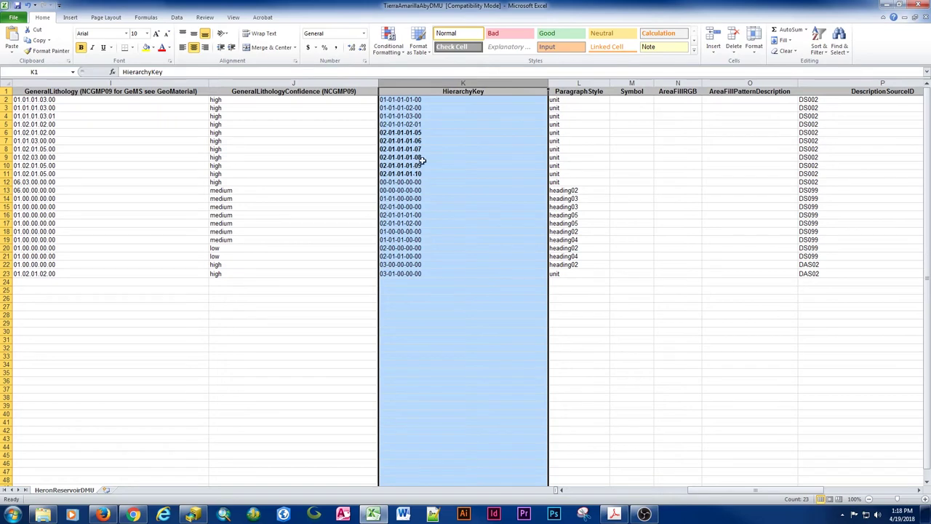
pyautogui.click(46, 101)
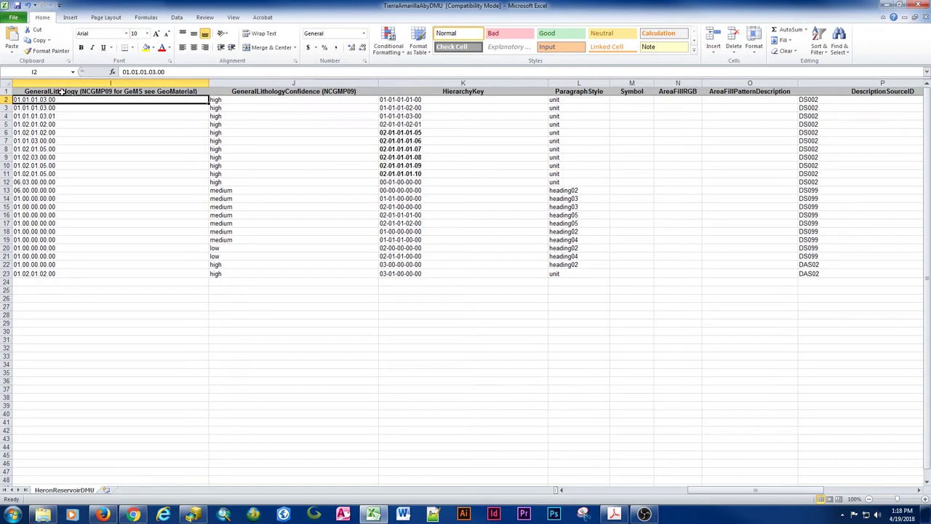
pyautogui.click(63, 91)
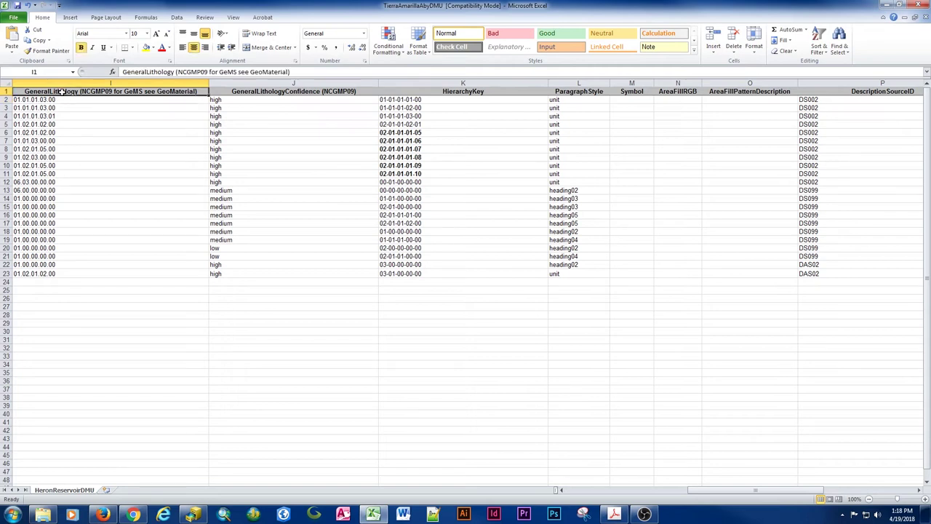
pyautogui.click(415, 84)
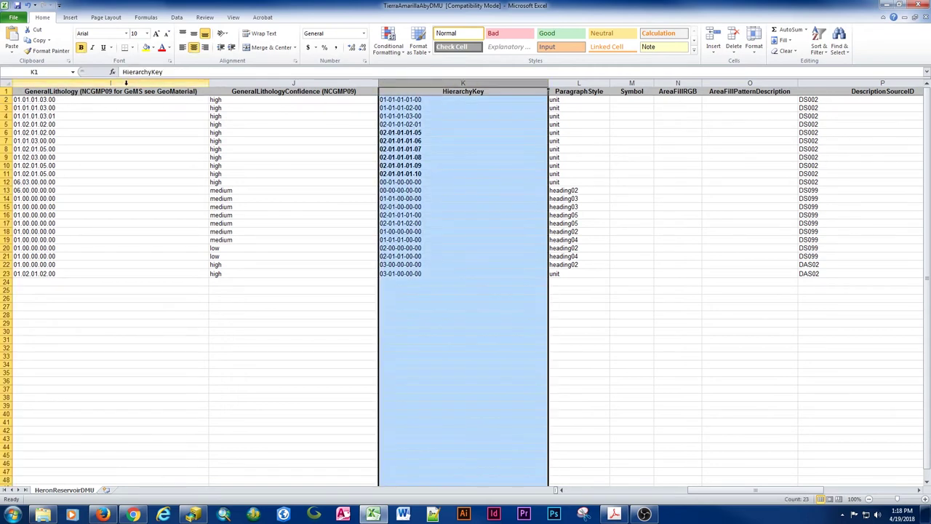
pyautogui.click(126, 83)
pyautogui.click(429, 79)
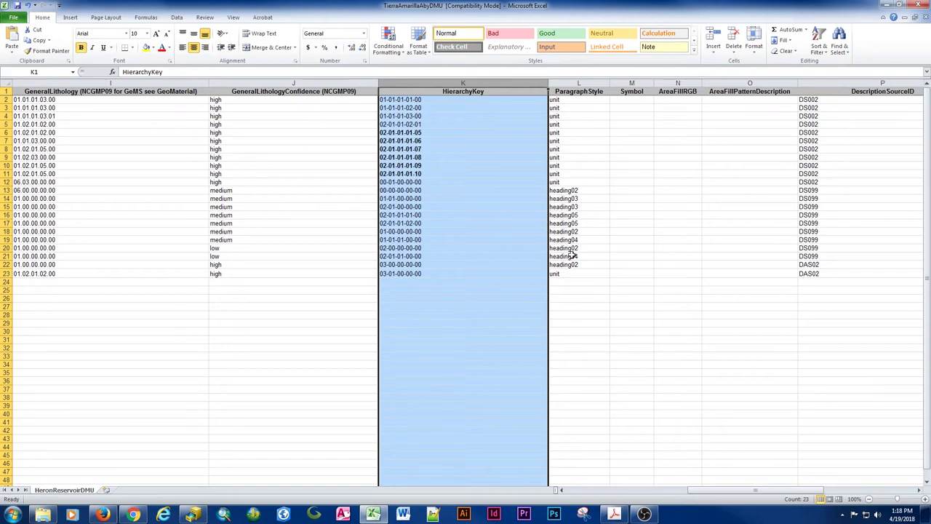
pyautogui.click(456, 94)
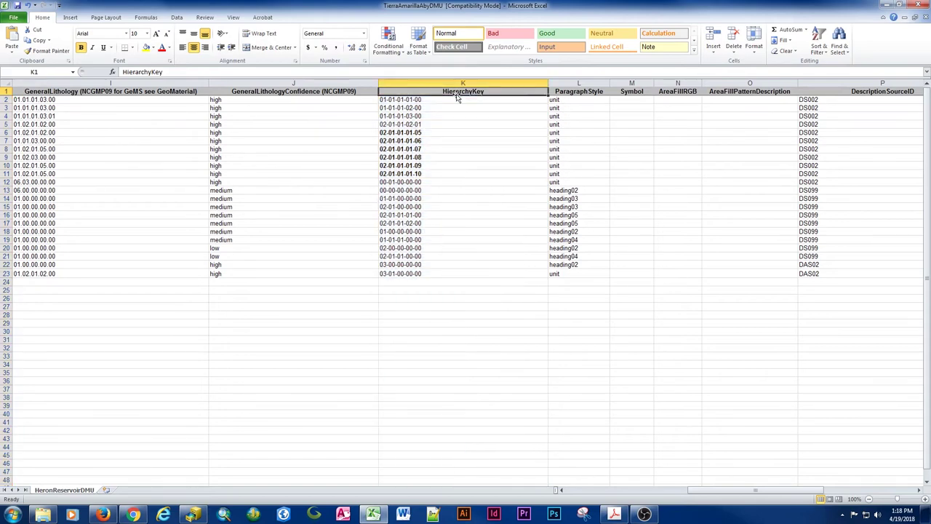
# Sort the map-unit rows A to Z by HierarchyKey, then check the key in row 14
pyautogui.rightClick(457, 95)
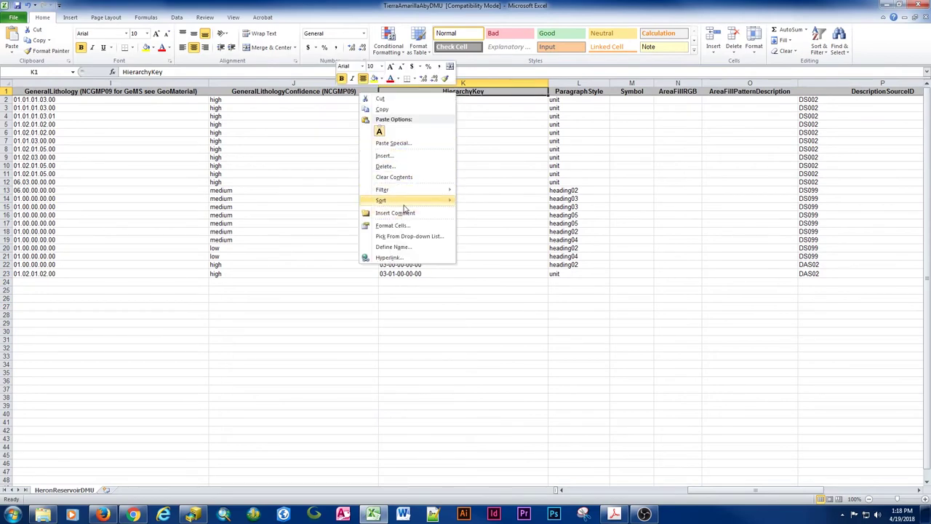
pyautogui.moveTo(404, 208)
pyautogui.click(310, 201)
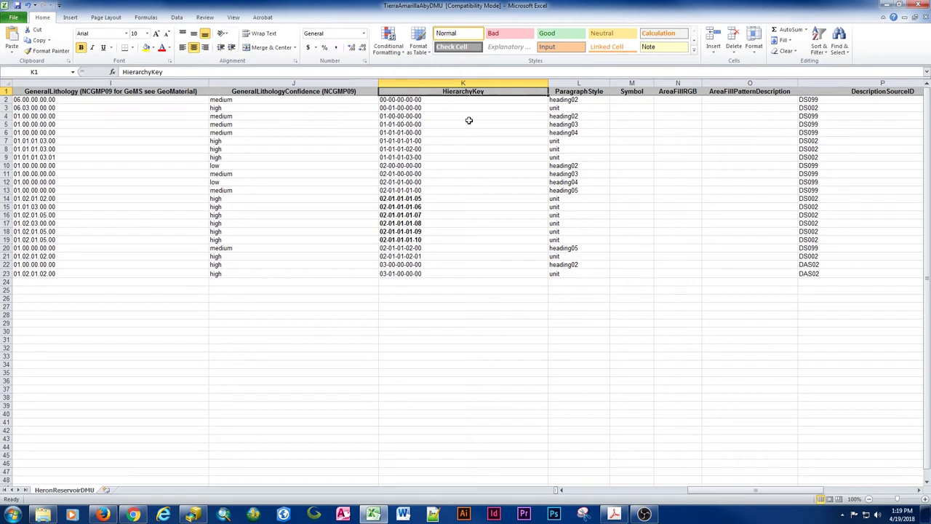
pyautogui.click(426, 199)
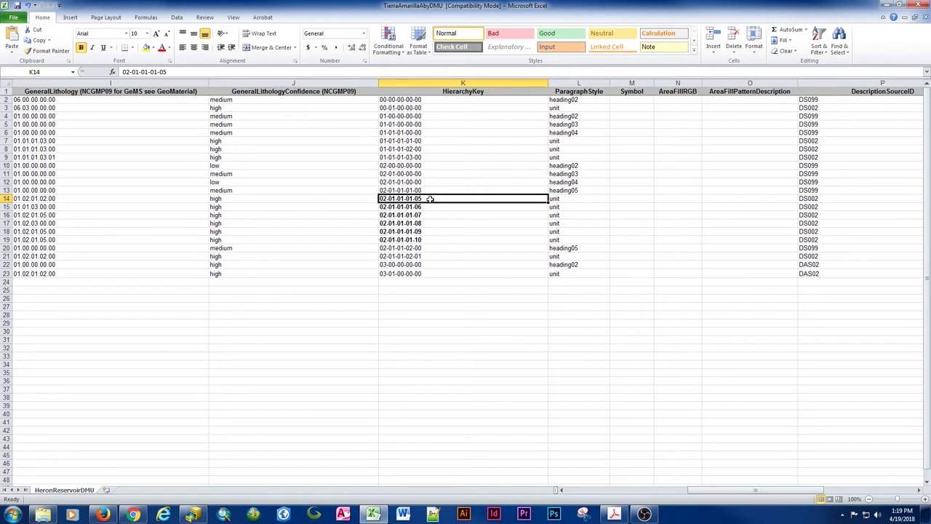
pyautogui.doubleClick(430, 198)
pyautogui.write('-00')
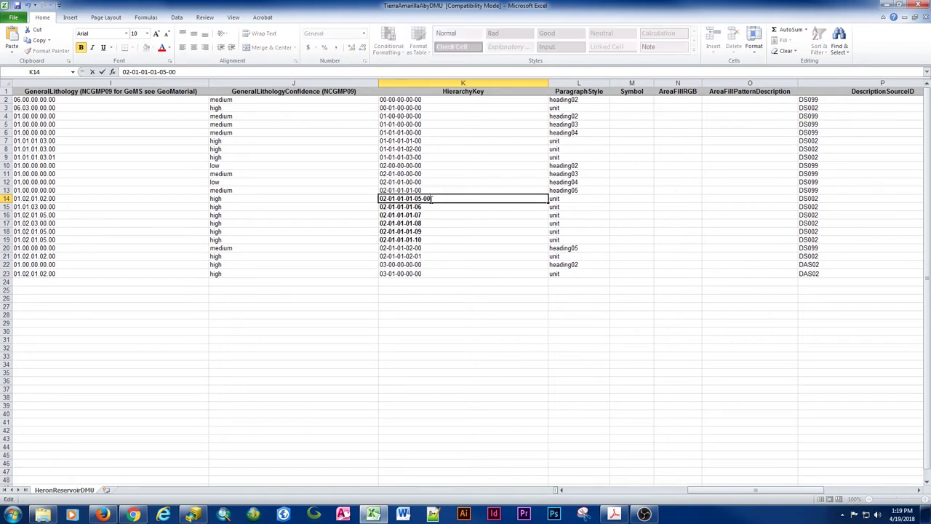
pyautogui.press('BackSpace')
pyautogui.press('BackSpace')
pyautogui.press('BackSpace')
pyautogui.click(555, 99)
pyautogui.click(388, 100)
pyautogui.doubleClick(387, 99)
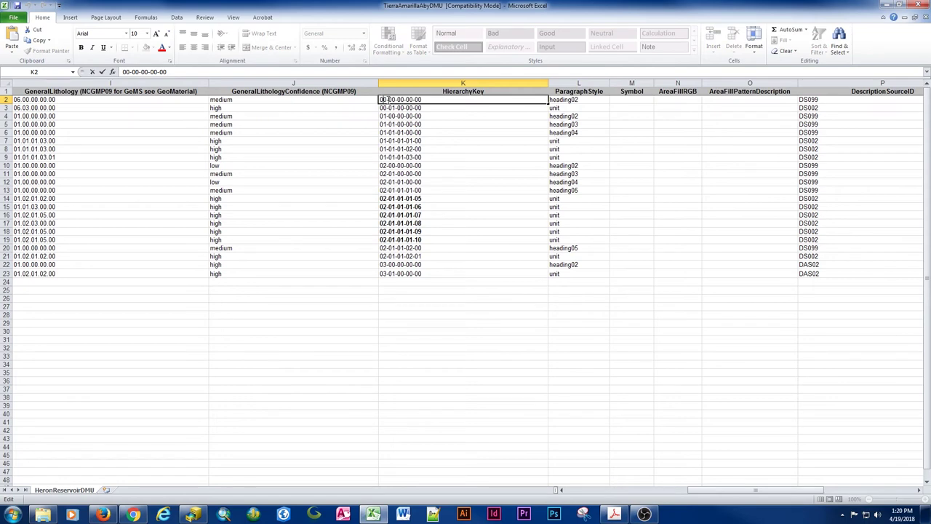
pyautogui.click(388, 108)
pyautogui.doubleClick(387, 107)
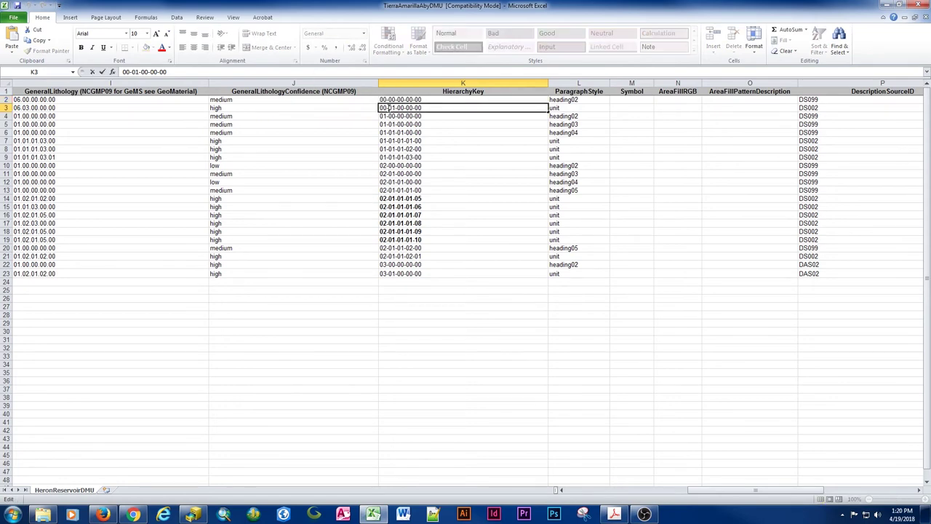
pyautogui.moveTo(395, 108); pyautogui.dragTo(391, 108)
pyautogui.hotkey('shift', 'Left')
pyautogui.doubleClick(387, 117)
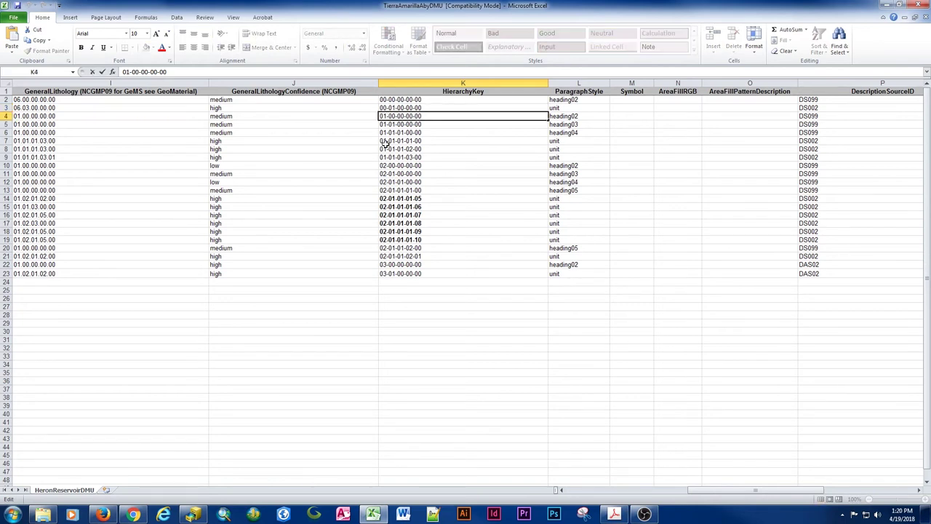
pyautogui.hotkey('shift', 'Home')
pyautogui.click(392, 125)
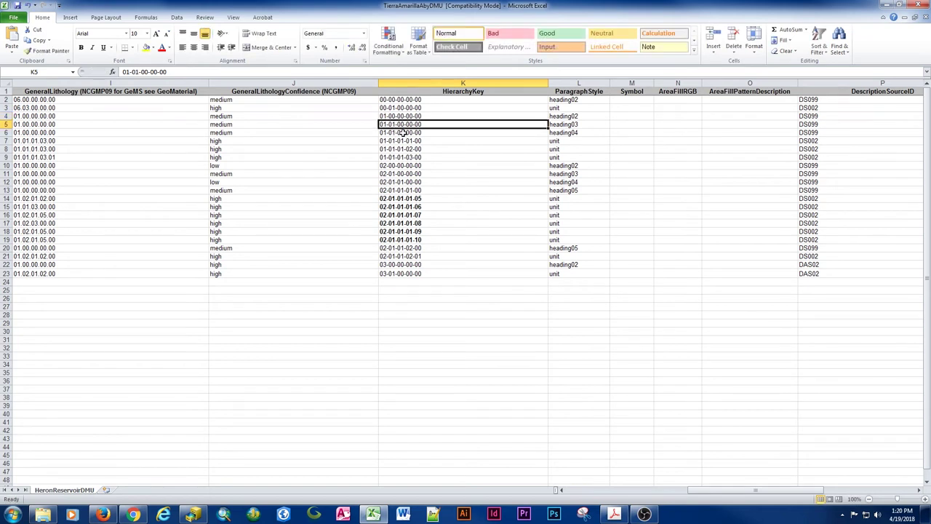
pyautogui.click(401, 133)
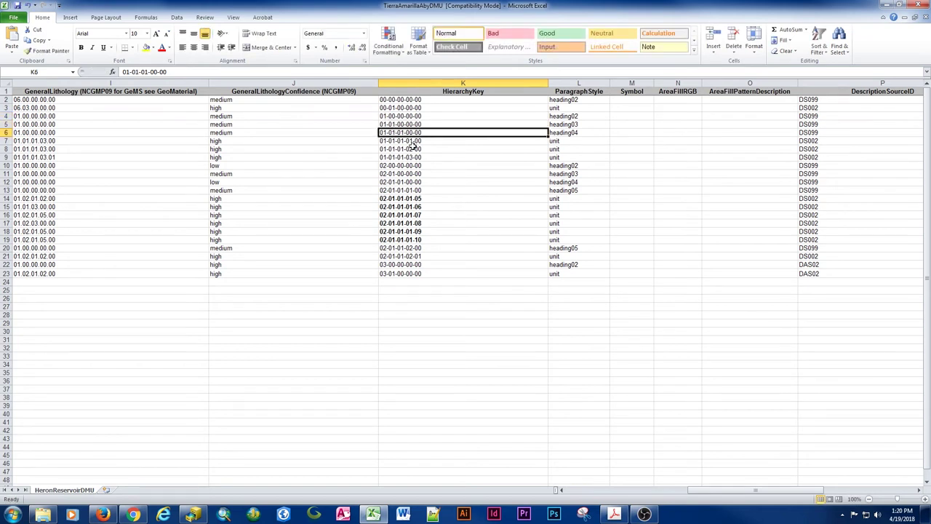
pyautogui.click(419, 141)
pyautogui.click(419, 149)
pyautogui.click(419, 157)
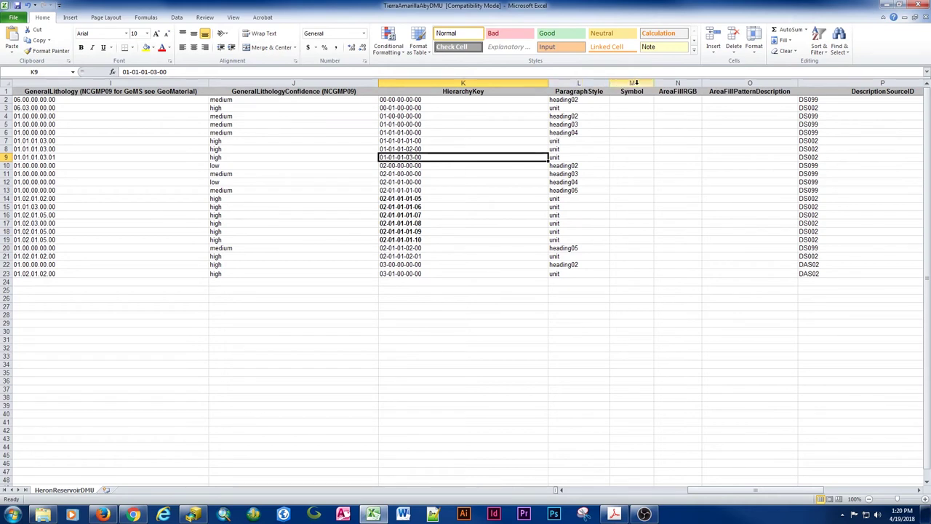
pyautogui.click(633, 83)
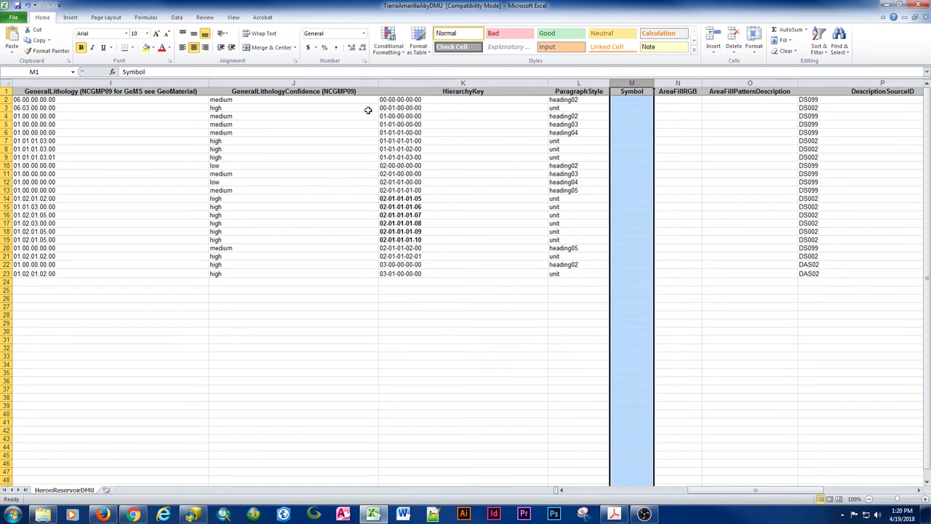
pyautogui.click(425, 81)
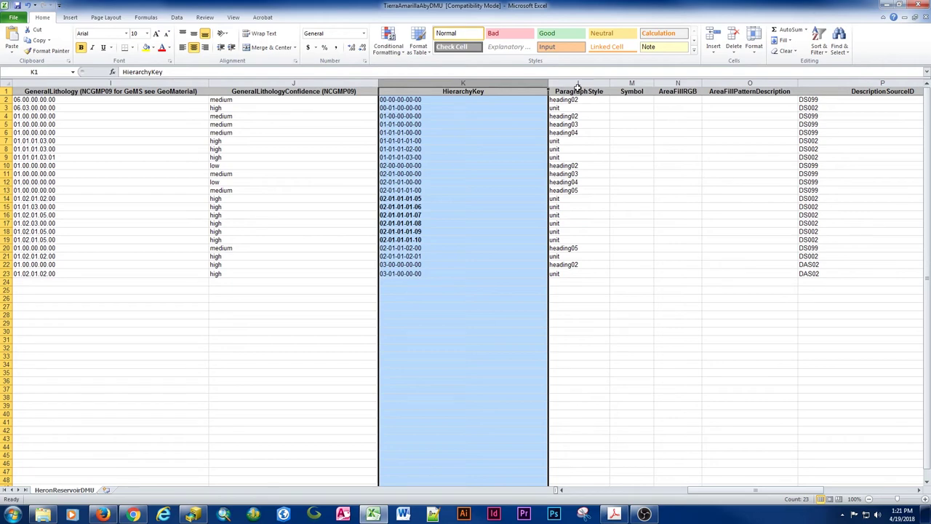
pyautogui.click(440, 101)
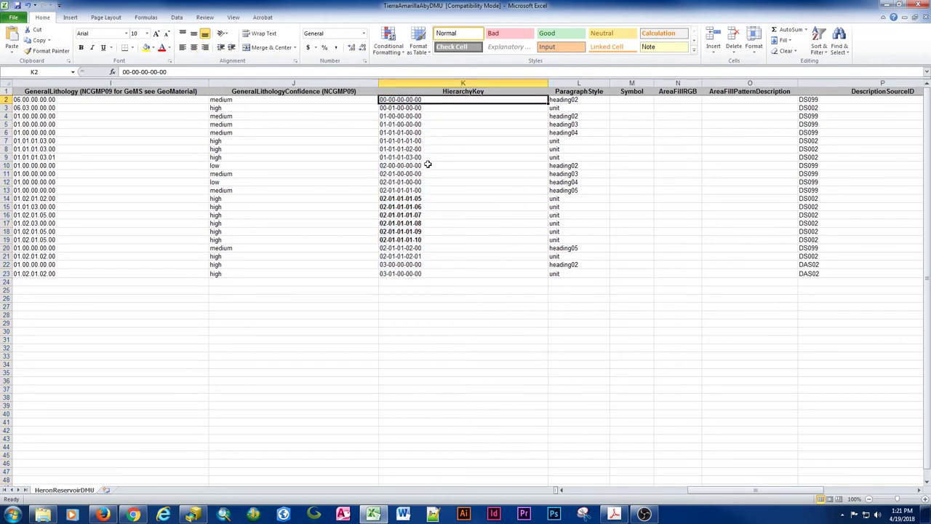
pyautogui.click(431, 272)
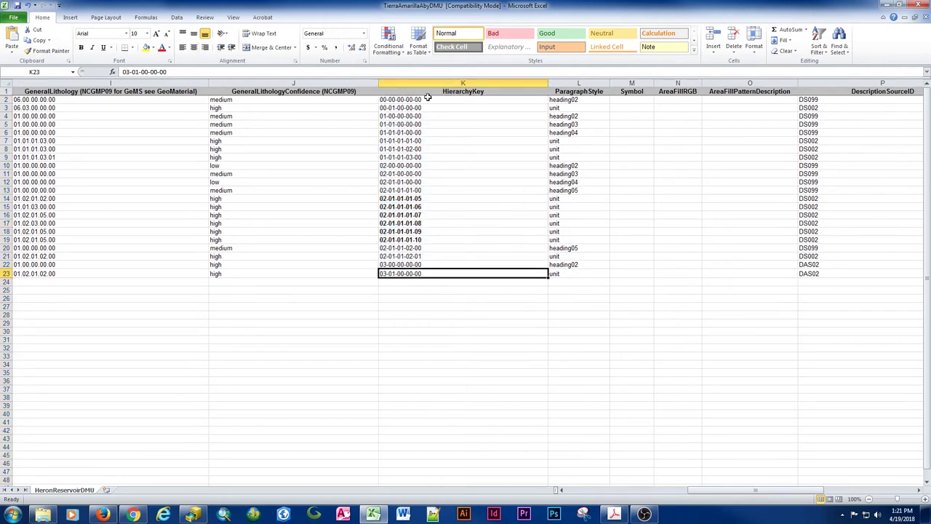
pyautogui.click(578, 99)
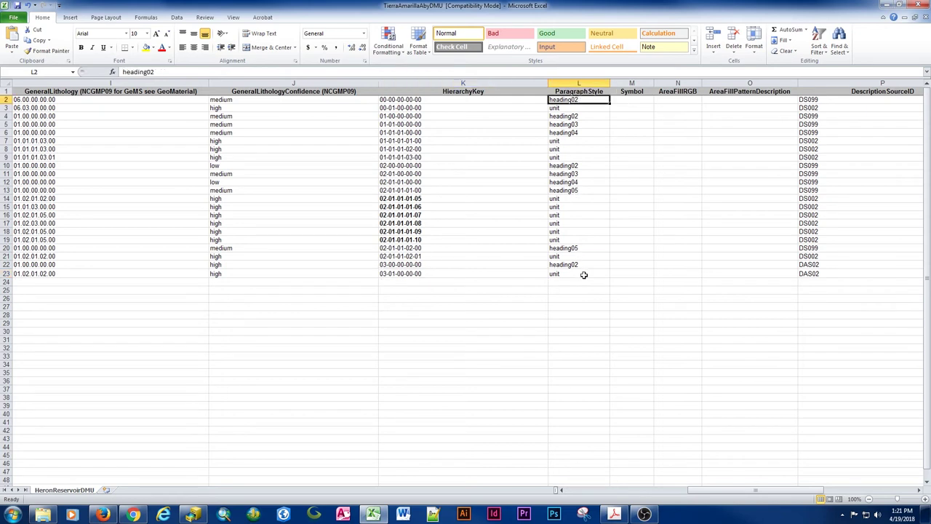
pyautogui.click(582, 274)
pyautogui.click(578, 99)
pyautogui.click(578, 124)
pyautogui.click(577, 133)
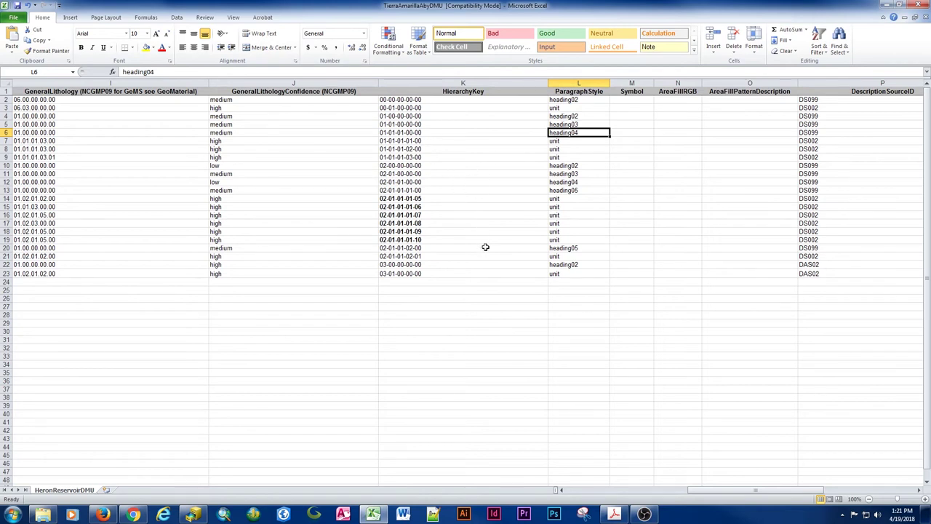
pyautogui.click(434, 240)
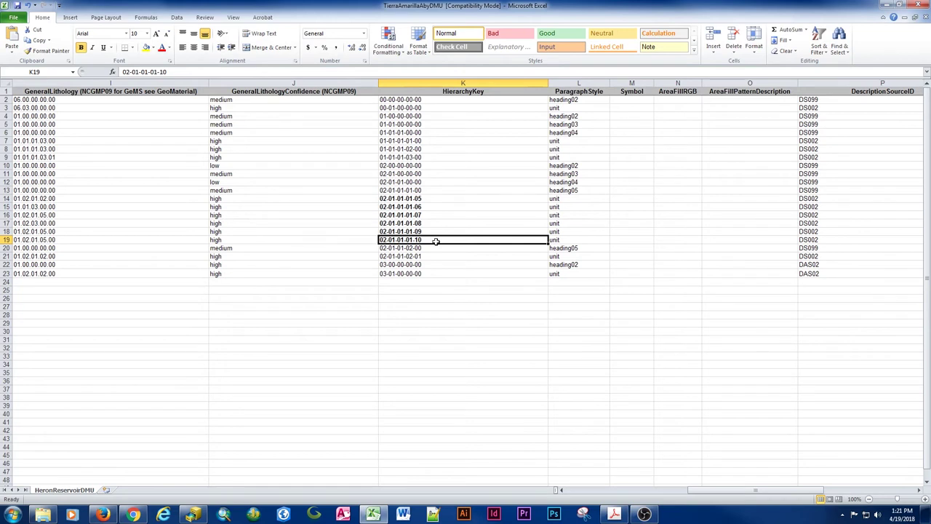
pyautogui.click(434, 199)
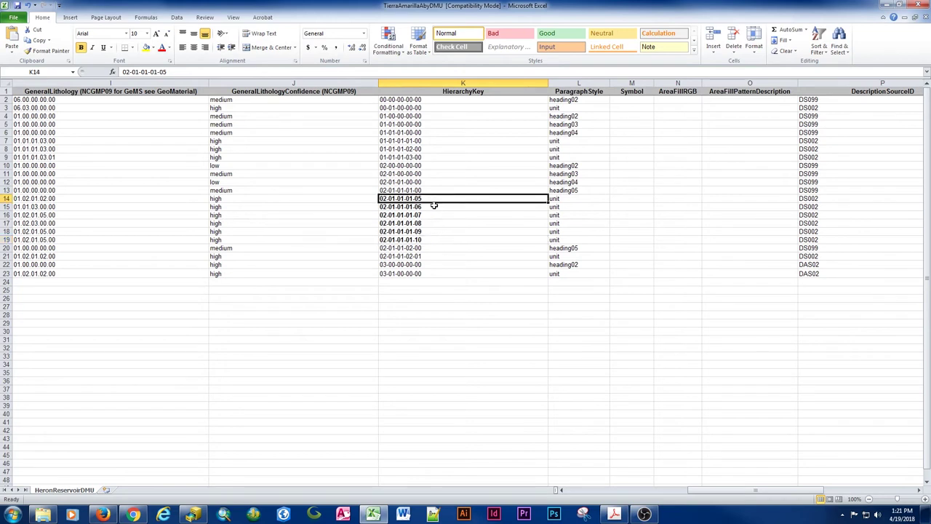
pyautogui.click(434, 206)
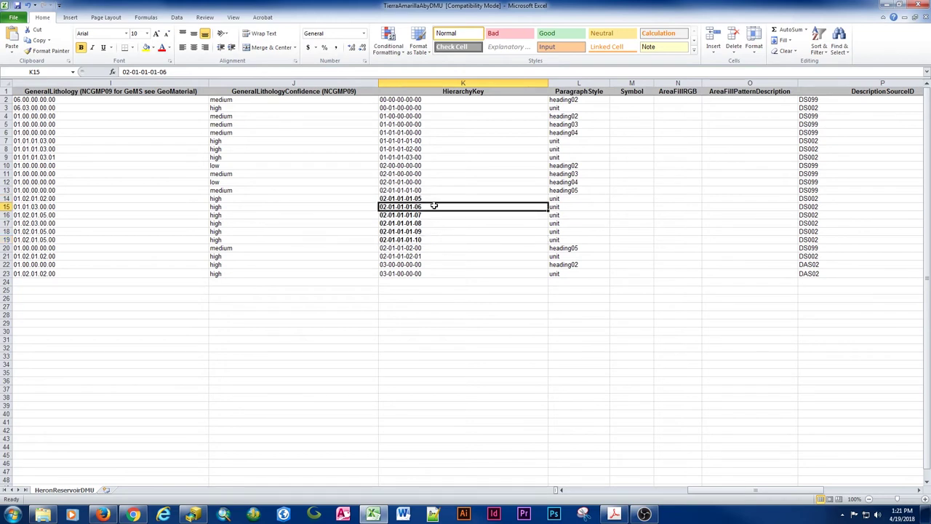
pyautogui.keyDown('shift'); pyautogui.click(432, 239); pyautogui.keyUp('shift')
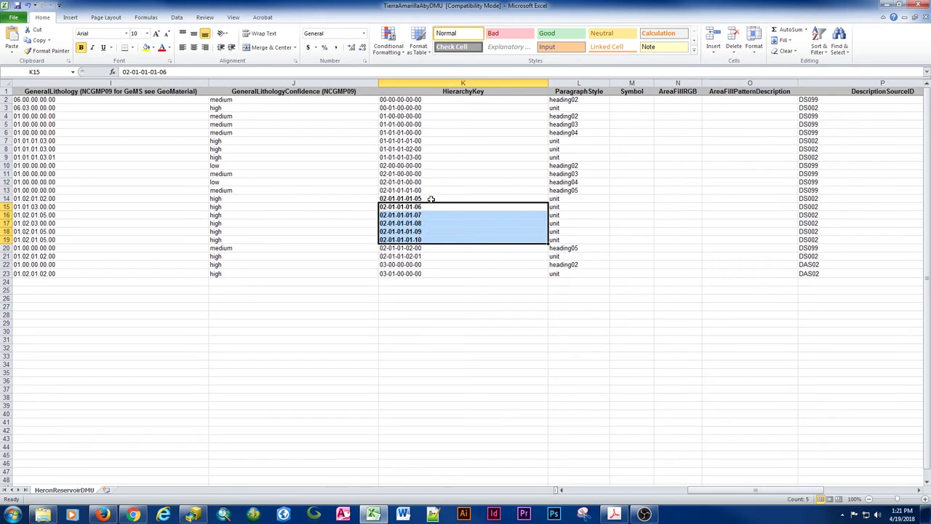
pyautogui.click(5, 207)
pyautogui.rightClick(6, 206)
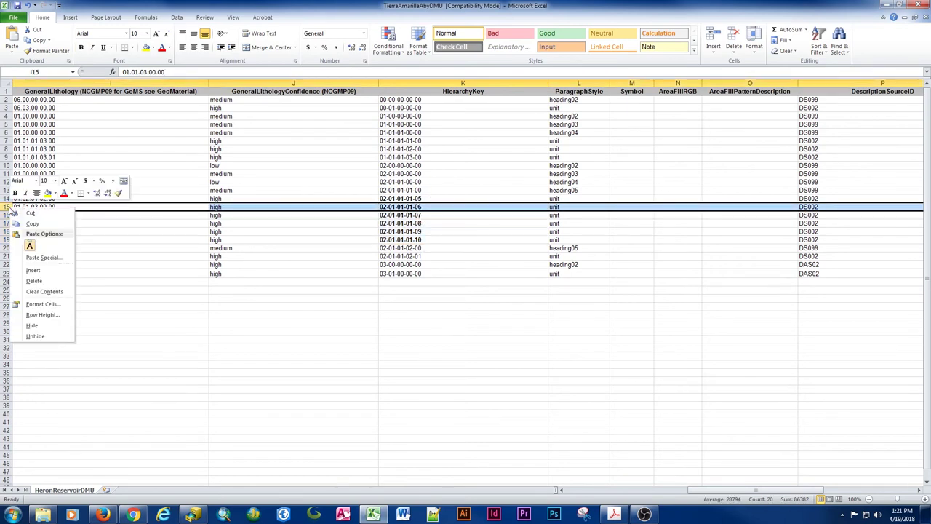
pyautogui.click(32, 294)
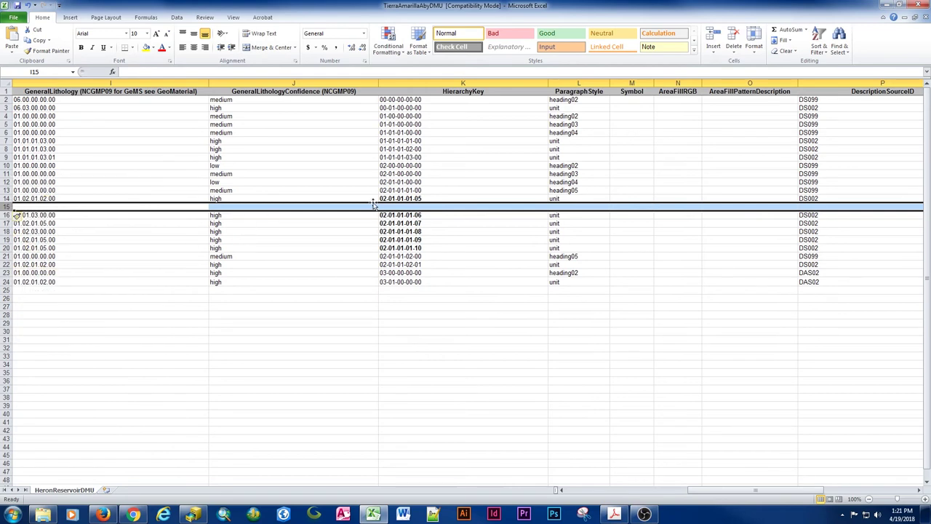
pyautogui.click(422, 207)
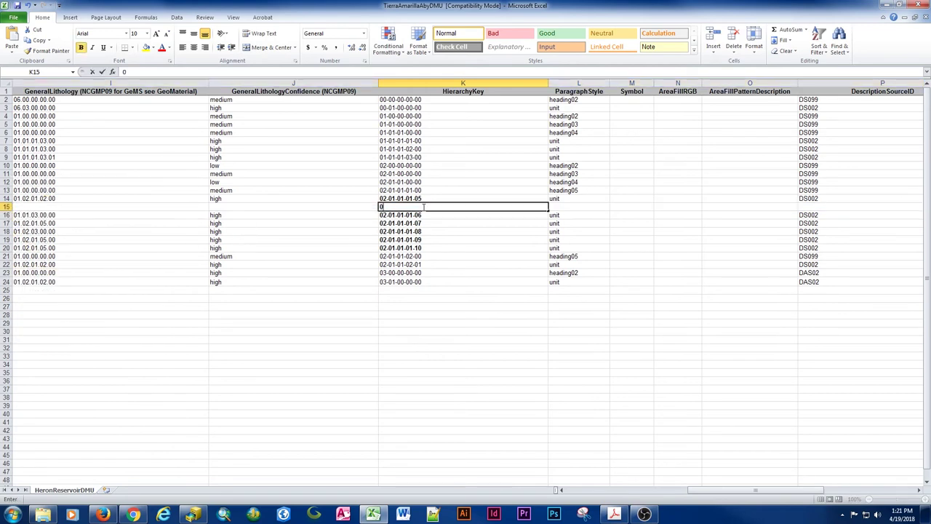
pyautogui.write('2-01-01')
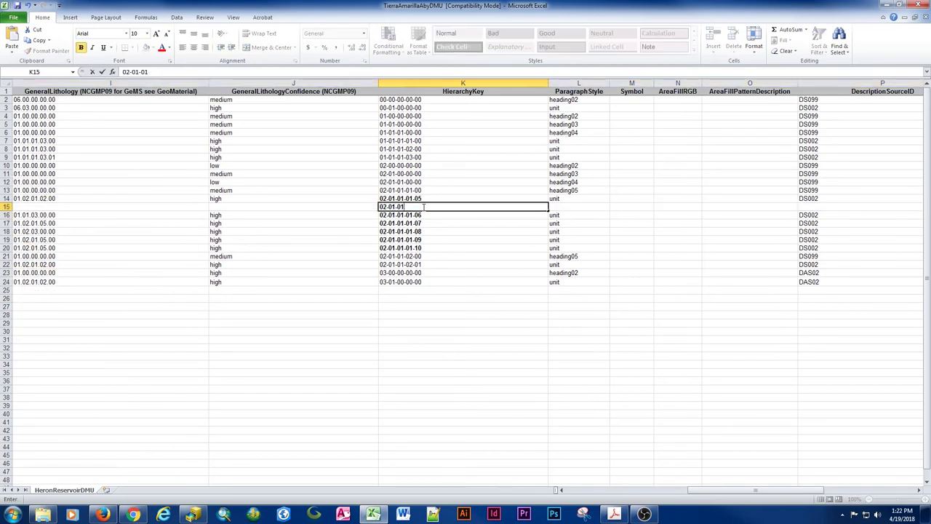
pyautogui.write('-*')
pyautogui.write('01-06')
pyautogui.press('Return')
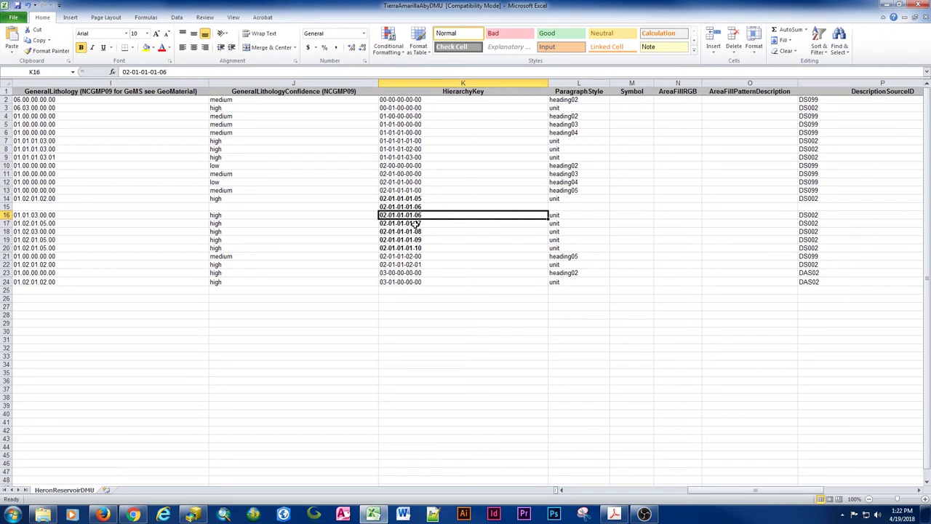
# Compare the bold keys in K16 to K24 against the new K15 key
pyautogui.keyDown('shift'); pyautogui.click(412, 248); pyautogui.keyUp('shift')
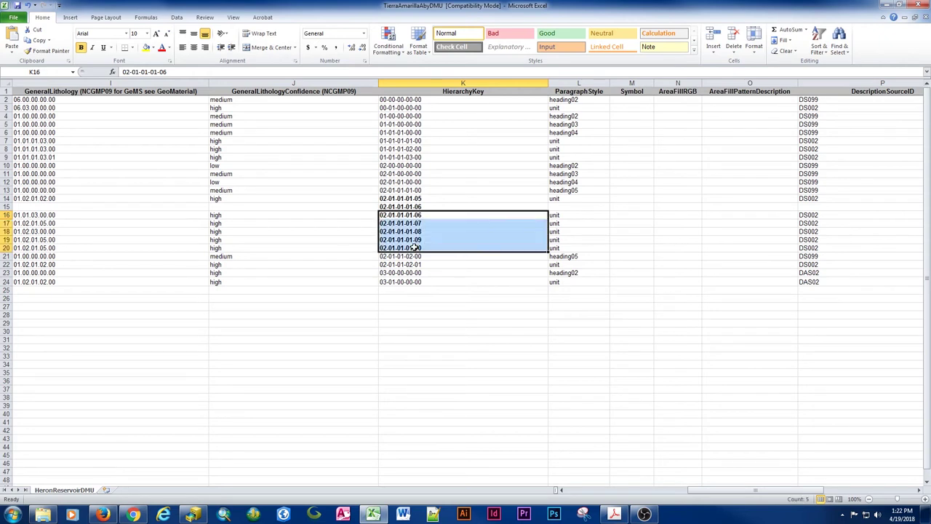
pyautogui.click(411, 257)
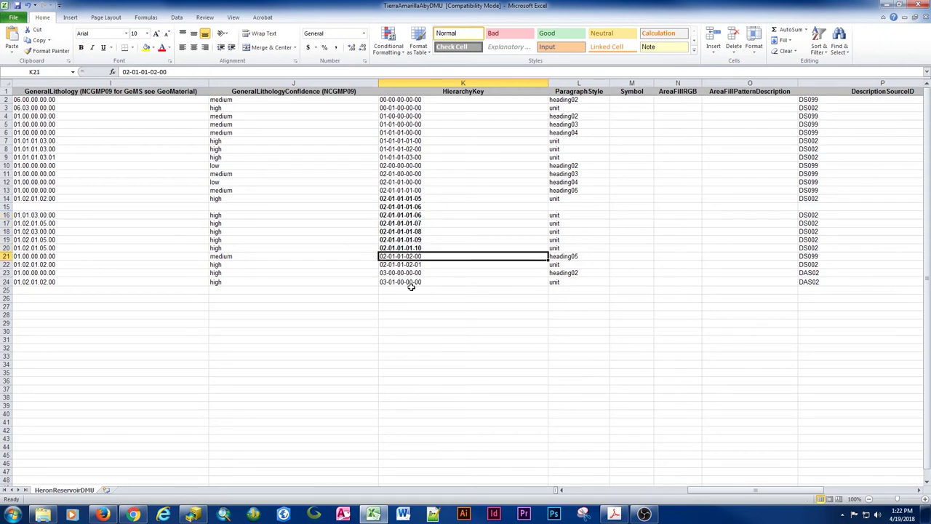
pyautogui.keyDown('shift'); pyautogui.click(413, 283); pyautogui.keyUp('shift')
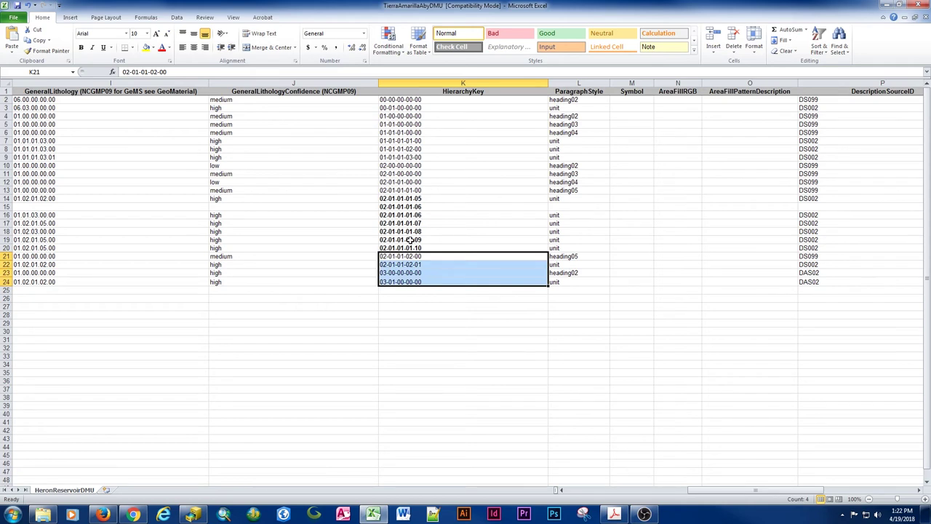
pyautogui.click(440, 206)
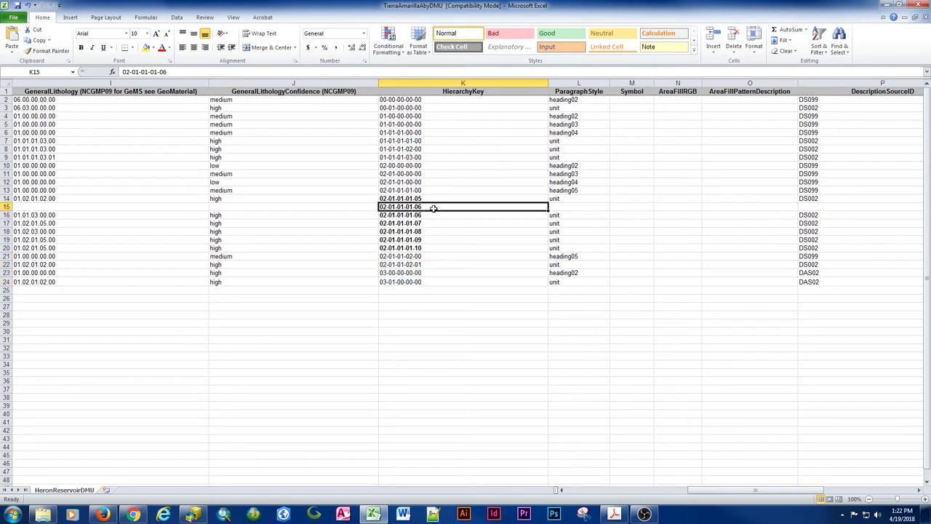
# Delete the empty row 15 so the map-unit rows below shift up
pyautogui.rightClick(6, 207)
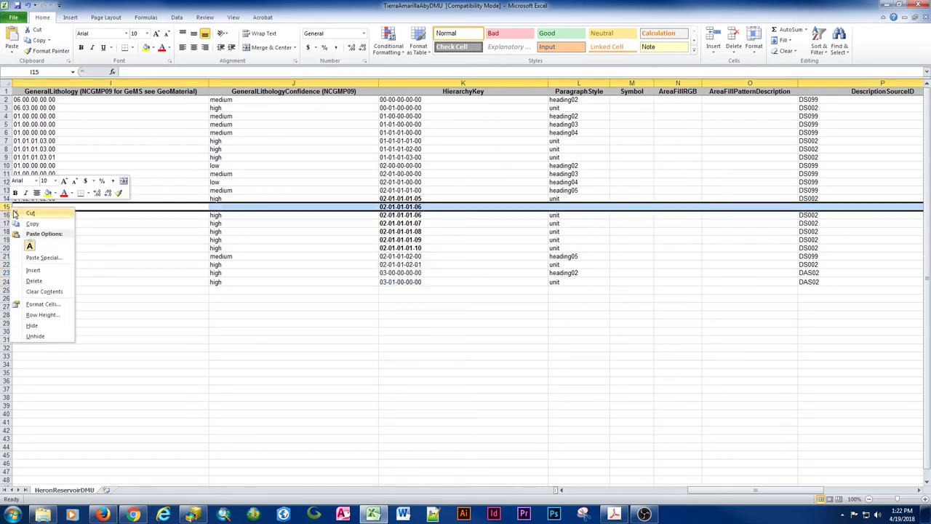
pyautogui.click(36, 281)
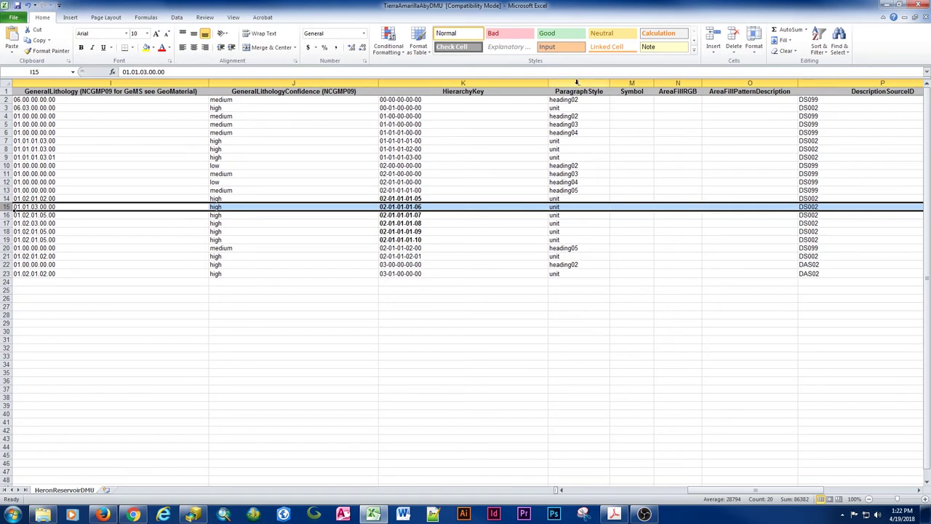
pyautogui.click(578, 83)
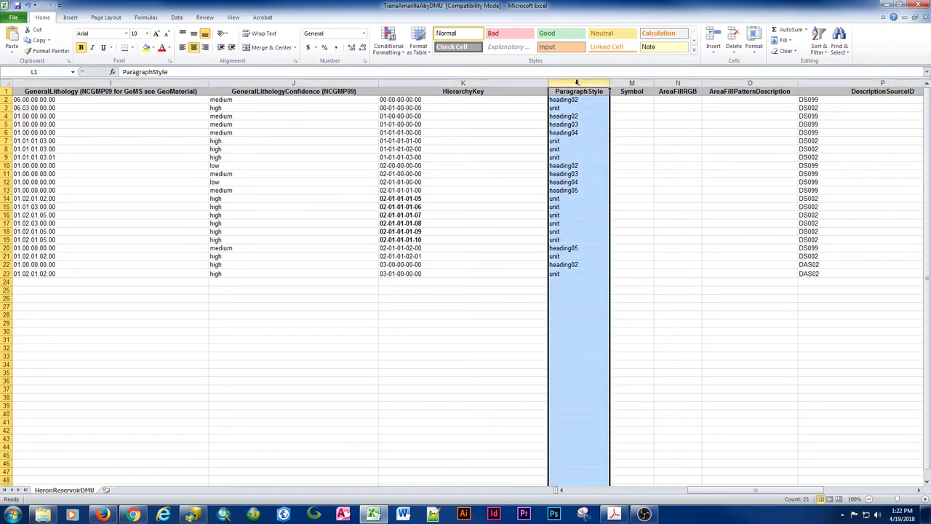
pyautogui.click(631, 83)
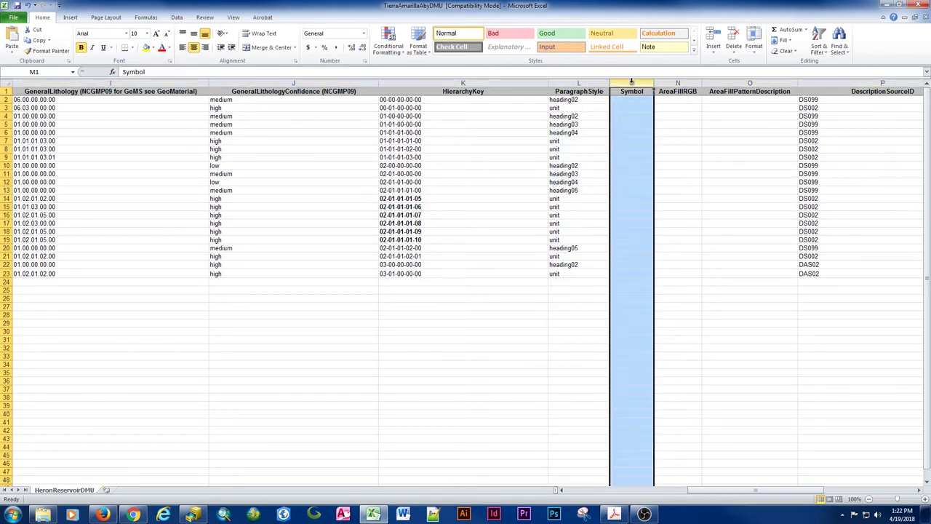
pyautogui.click(507, 81)
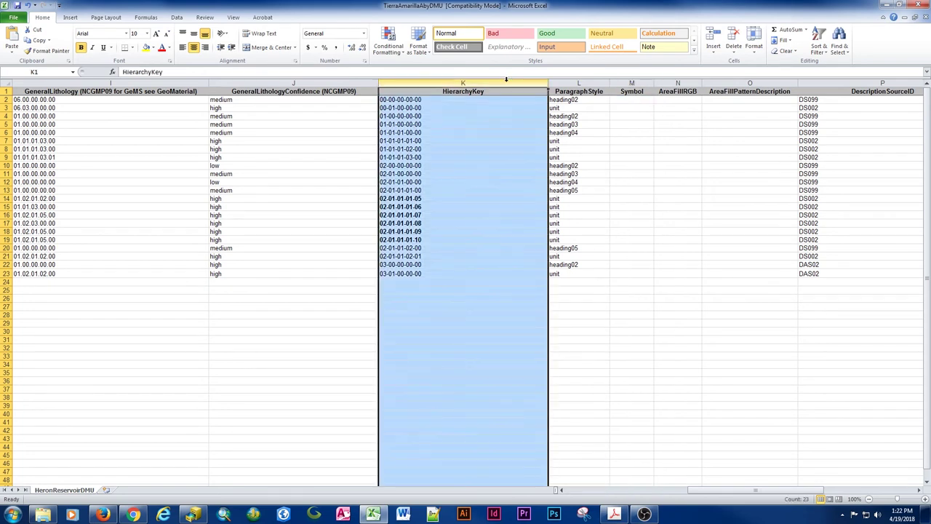
pyautogui.click(627, 83)
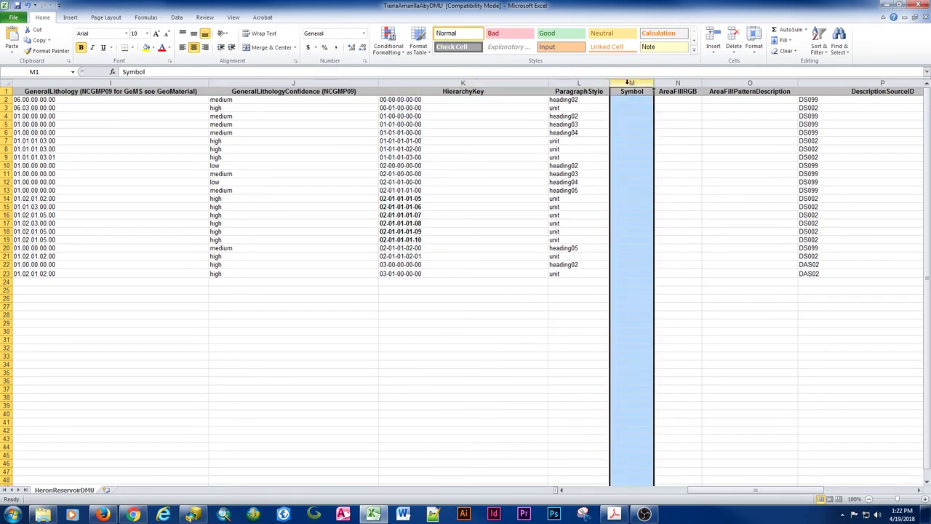
pyautogui.click(628, 100)
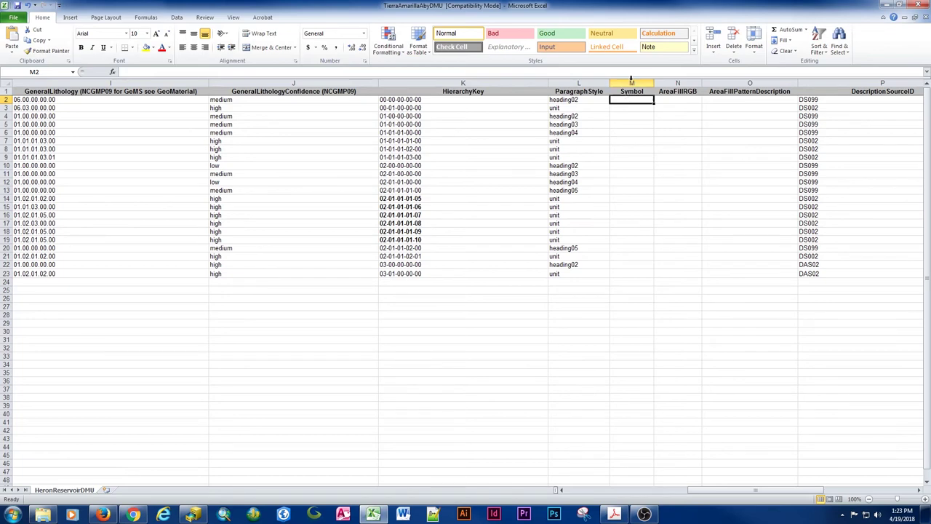
pyautogui.click(632, 82)
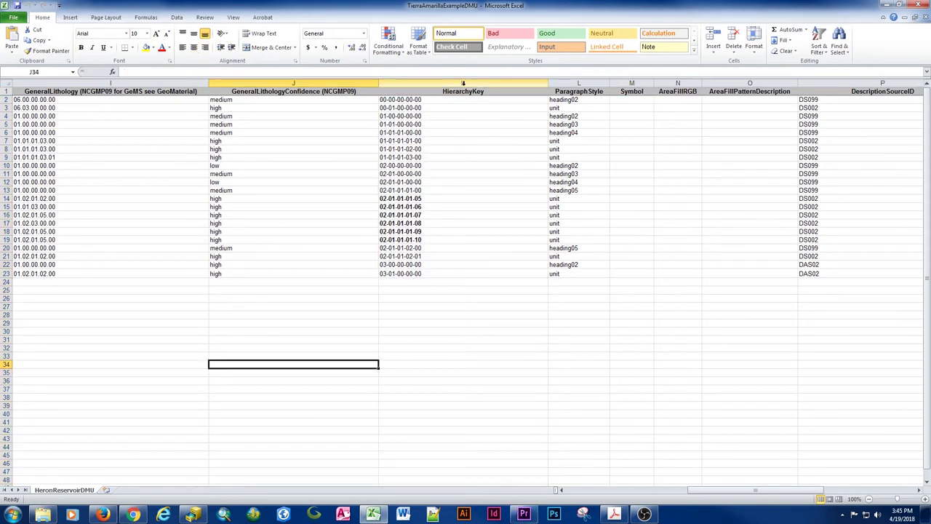
pyautogui.click(463, 82)
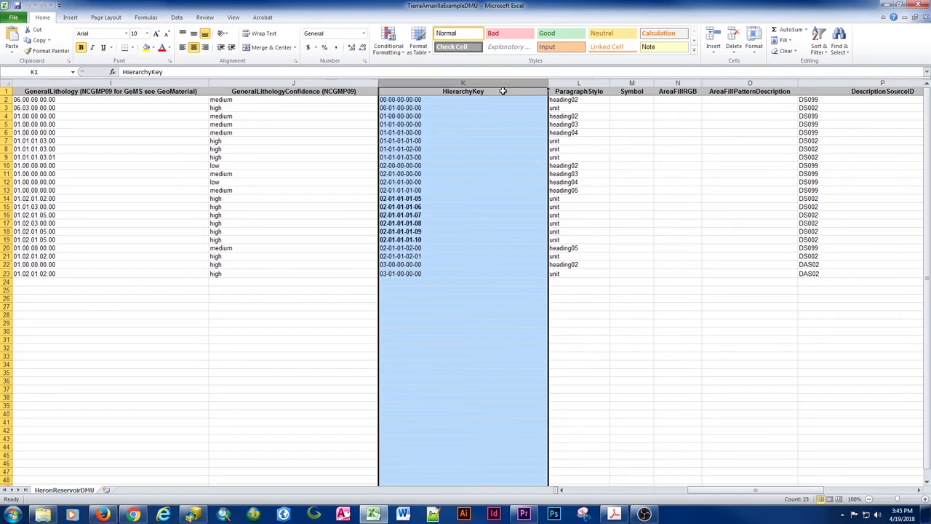
pyautogui.click(573, 82)
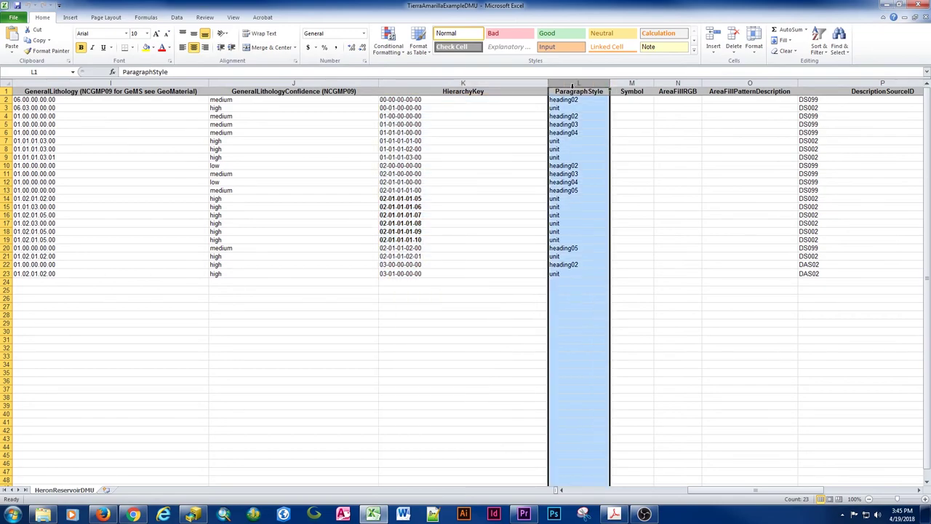
pyautogui.moveTo(740, 491); pyautogui.dragTo(619, 512)
pyautogui.click(268, 83)
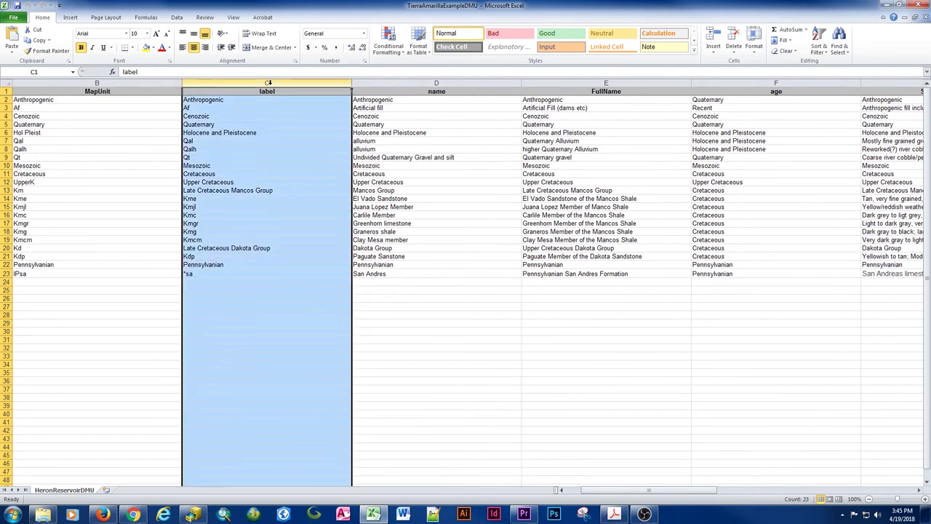
pyautogui.click(605, 81)
pyautogui.hscroll(2, 604, 82)
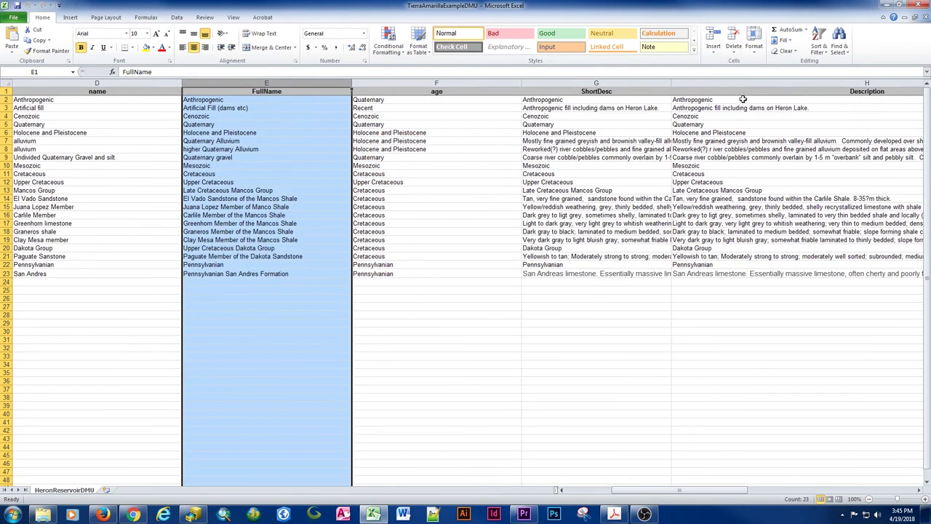
pyautogui.click(743, 83)
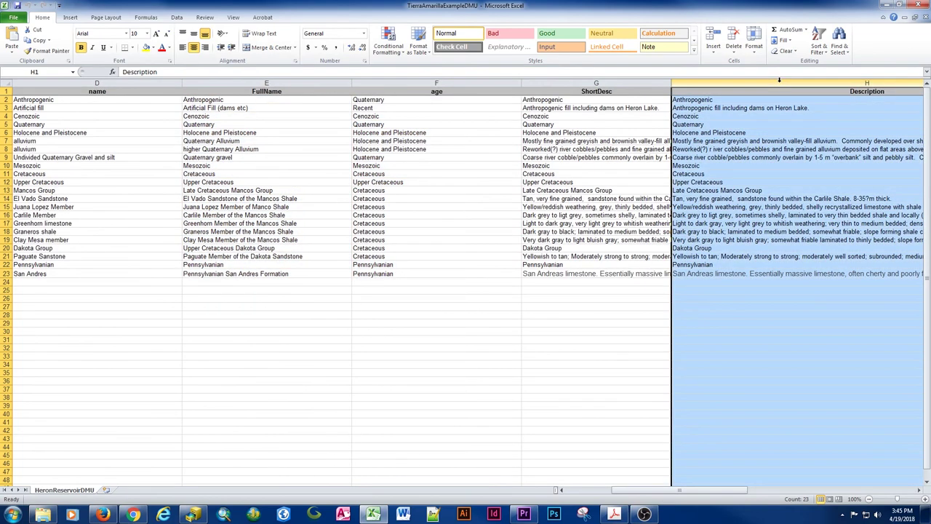
pyautogui.hscroll(1, 670, 495)
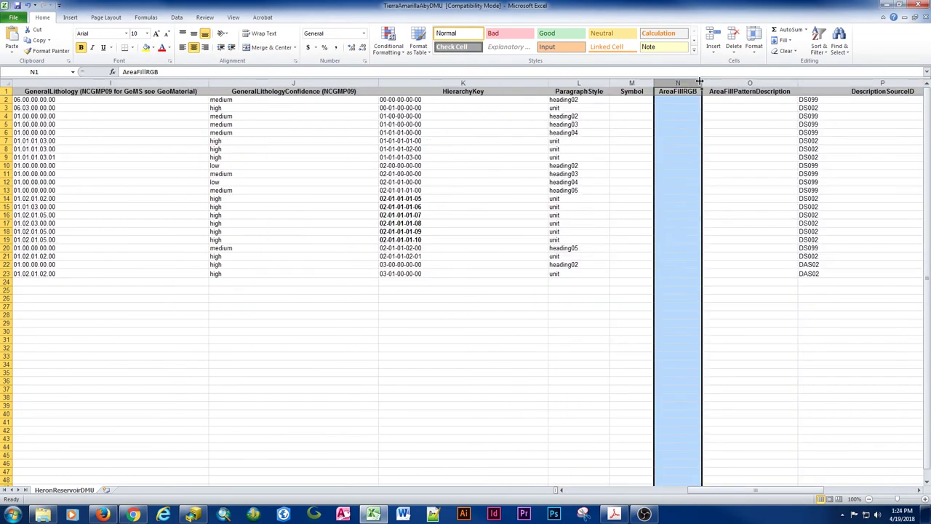
pyautogui.keyDown('shift'); pyautogui.click(723, 82); pyautogui.keyUp('shift')
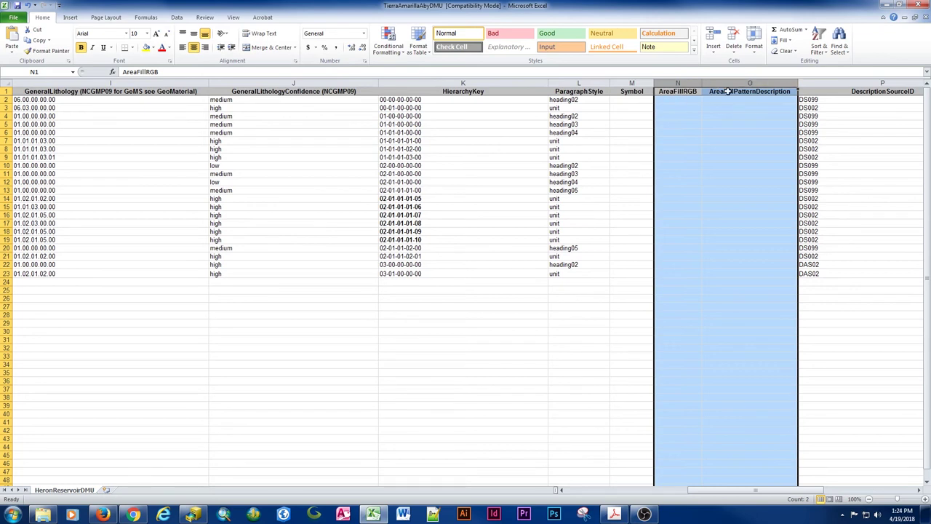
# Check the empty AreaFillRGB and AreaFillPatternDescription columns, then scroll right to DescriptionSourceID
pyautogui.click(678, 83)
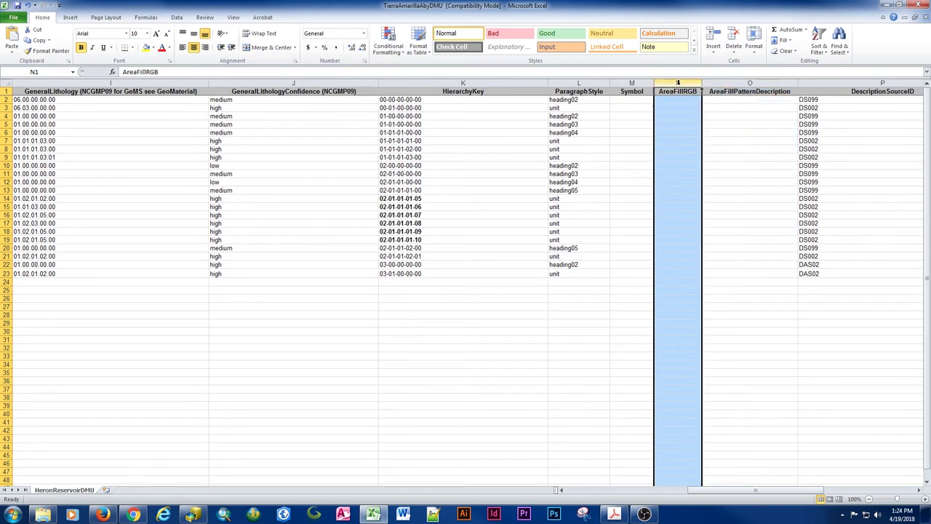
pyautogui.click(725, 83)
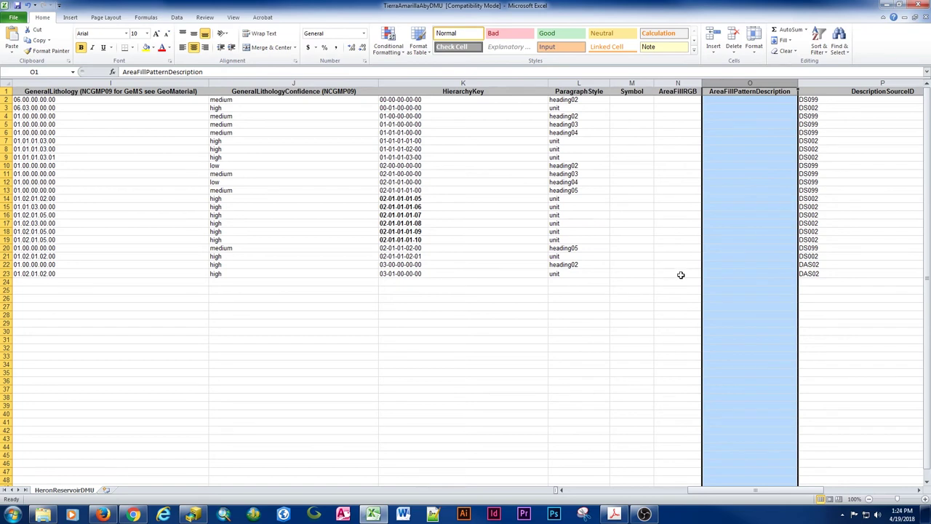
pyautogui.click(678, 83)
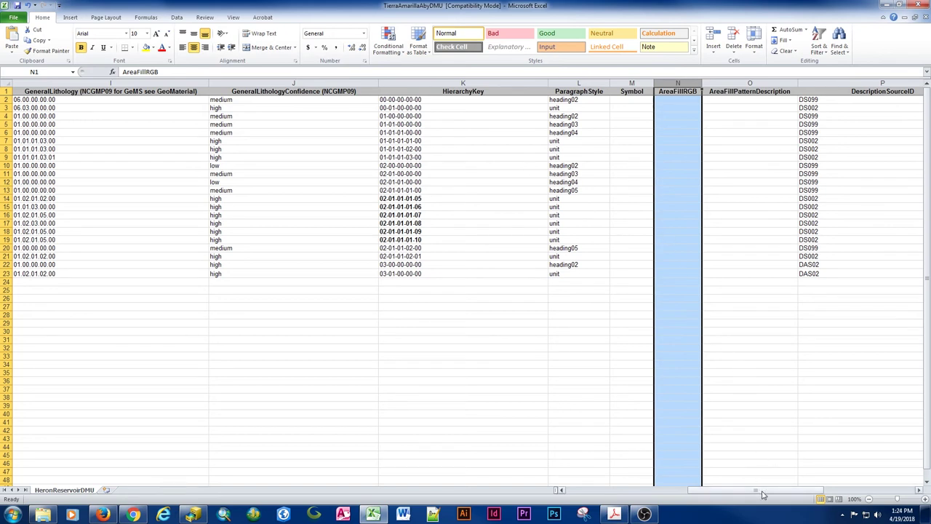
pyautogui.moveTo(762, 495); pyautogui.dragTo(794, 494)
pyautogui.click(383, 83)
pyautogui.click(481, 82)
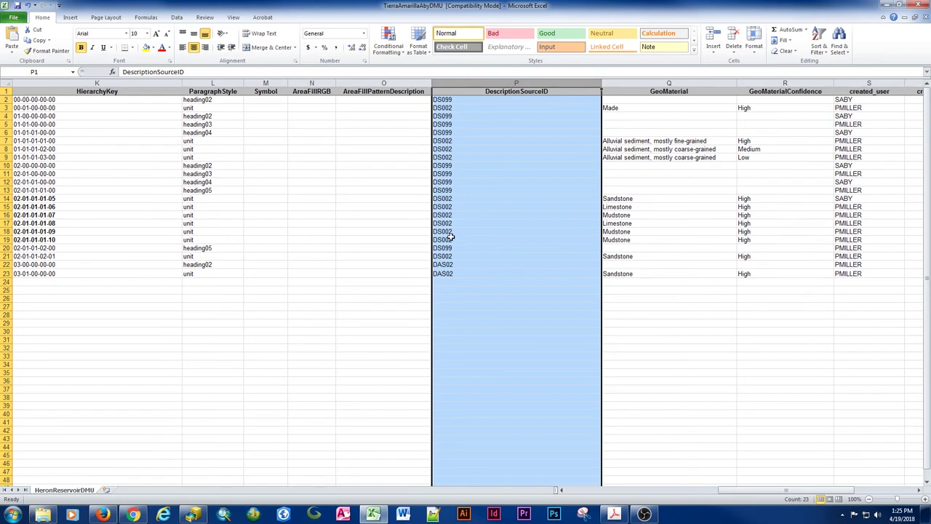
# Compare source IDs DS099 (P2, P4), DS002 (P3) and DAS02 (P22), spanning rows 2–3 to created_user
pyautogui.click(445, 100)
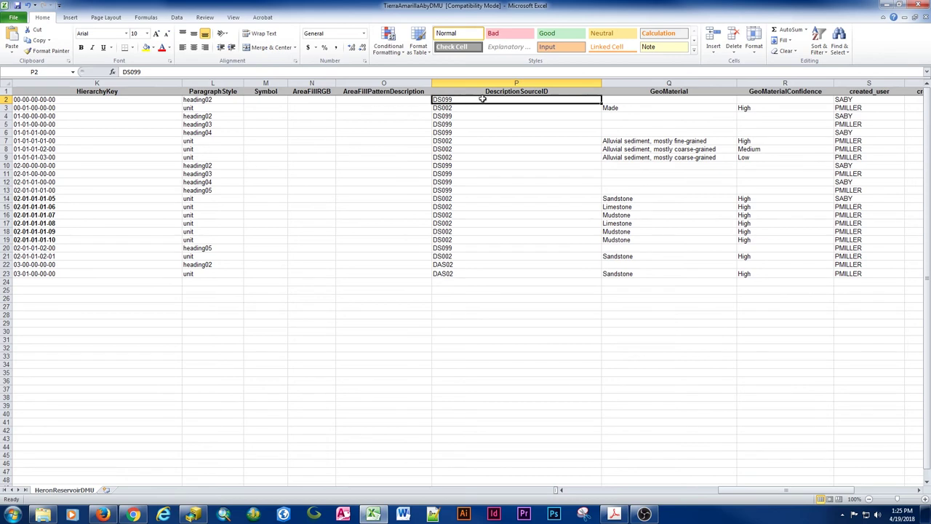
pyautogui.keyDown('shift'); pyautogui.click(852, 99); pyautogui.keyUp('shift')
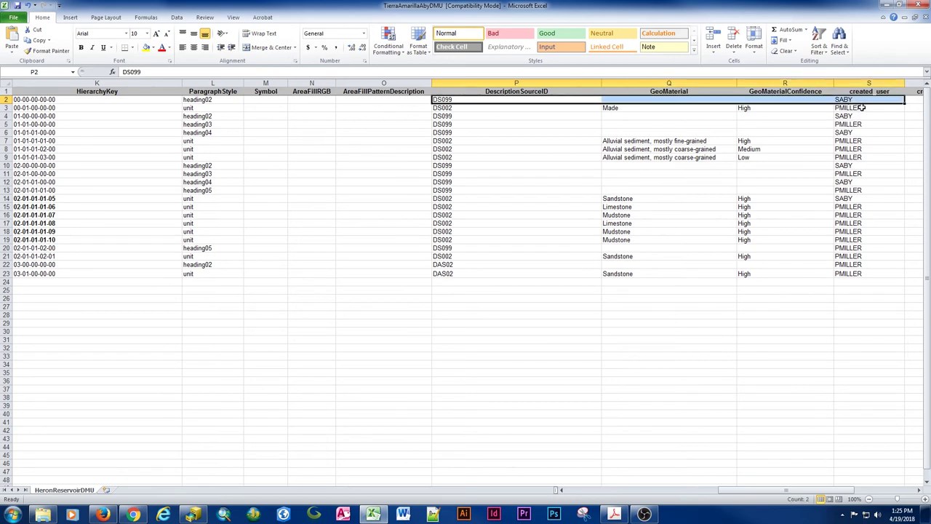
pyautogui.click(456, 109)
pyautogui.keyDown('shift'); pyautogui.click(864, 107); pyautogui.keyUp('shift')
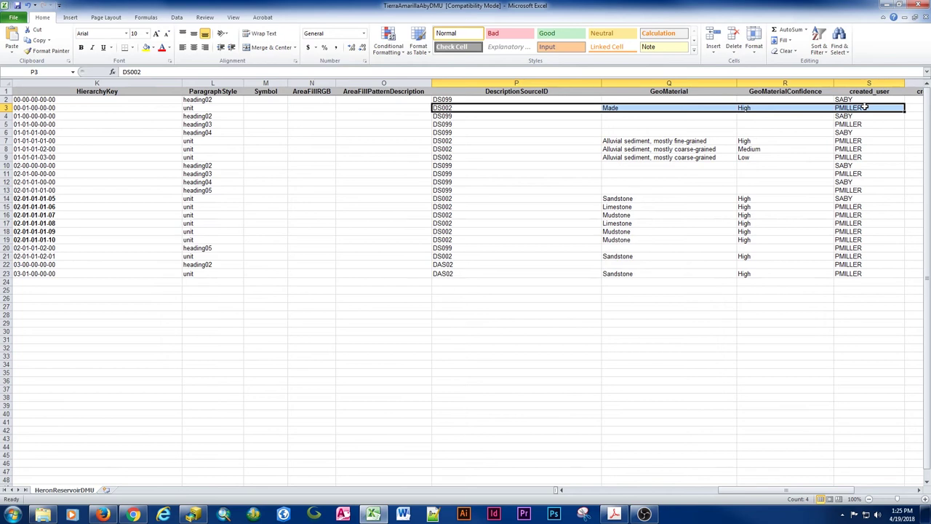
pyautogui.click(469, 265)
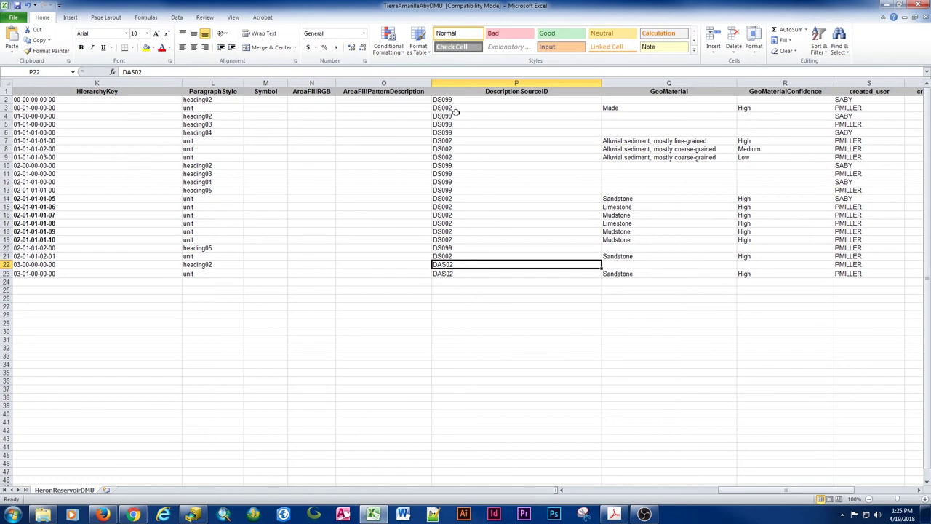
pyautogui.click(455, 115)
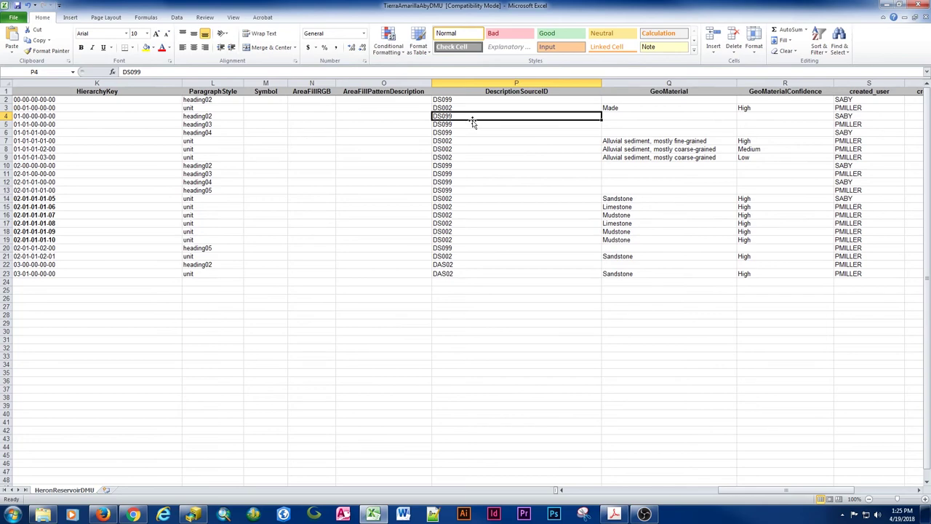
# Check the created_user column against the source IDs for rows 2 and 3
pyautogui.click(853, 82)
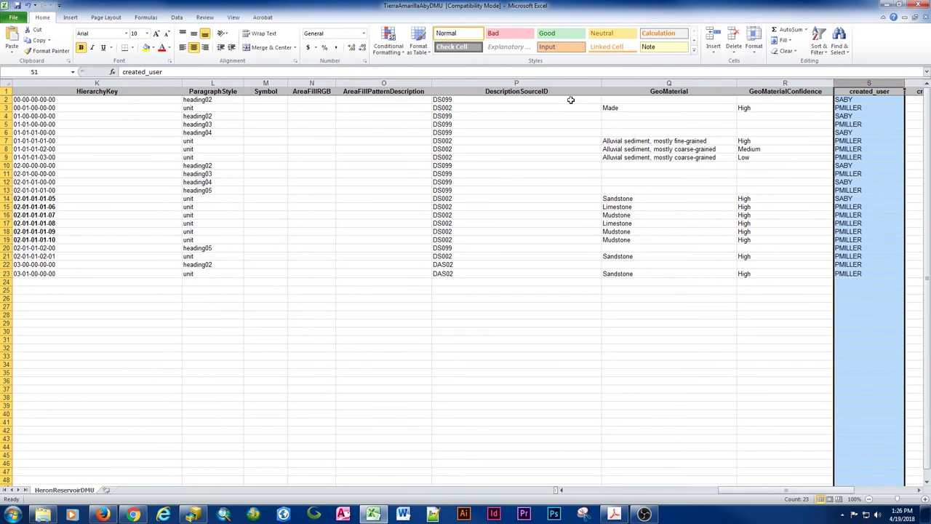
pyautogui.click(862, 108)
pyautogui.keyDown('shift'); pyautogui.click(506, 108); pyautogui.keyUp('shift')
pyautogui.click(503, 100)
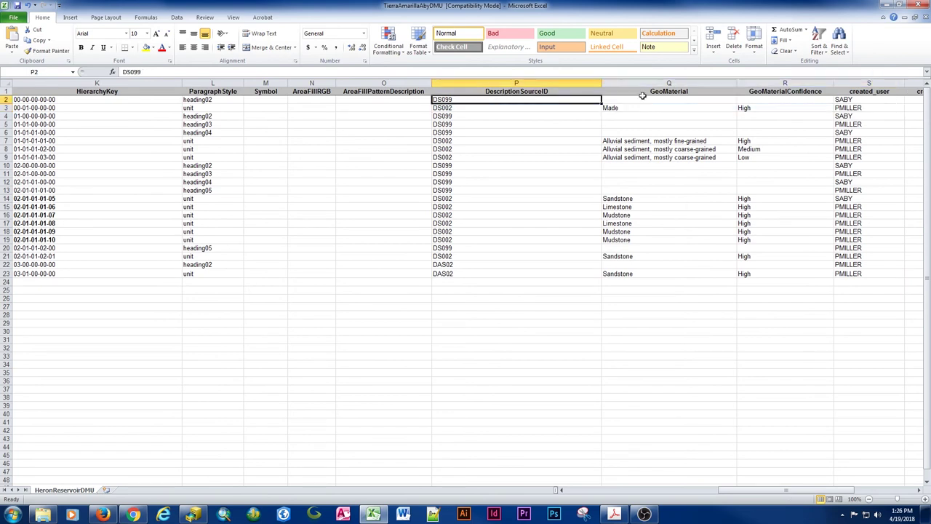
pyautogui.keyDown('ctrl'); pyautogui.click(851, 99); pyautogui.keyUp('ctrl')
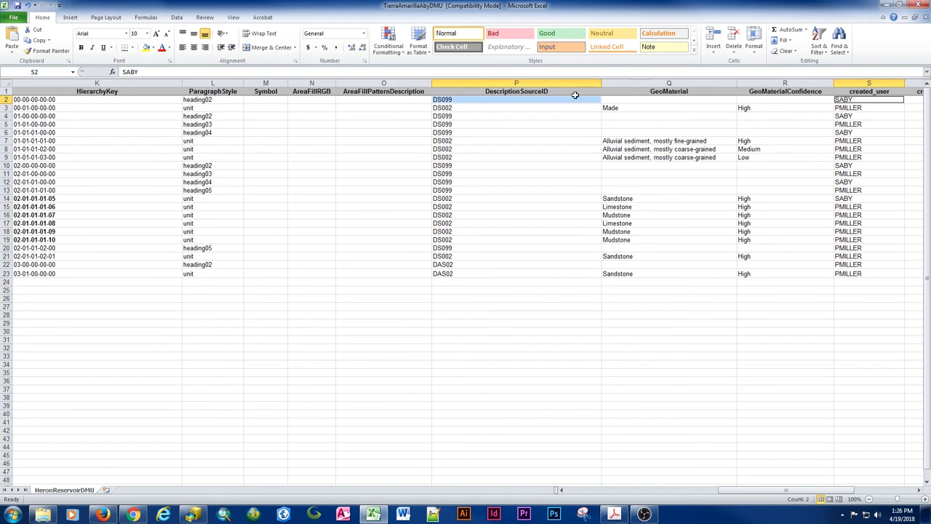
# Review the whole DescriptionSourceID column, including DAS02 in P22 and DS099 in P2
pyautogui.click(516, 92)
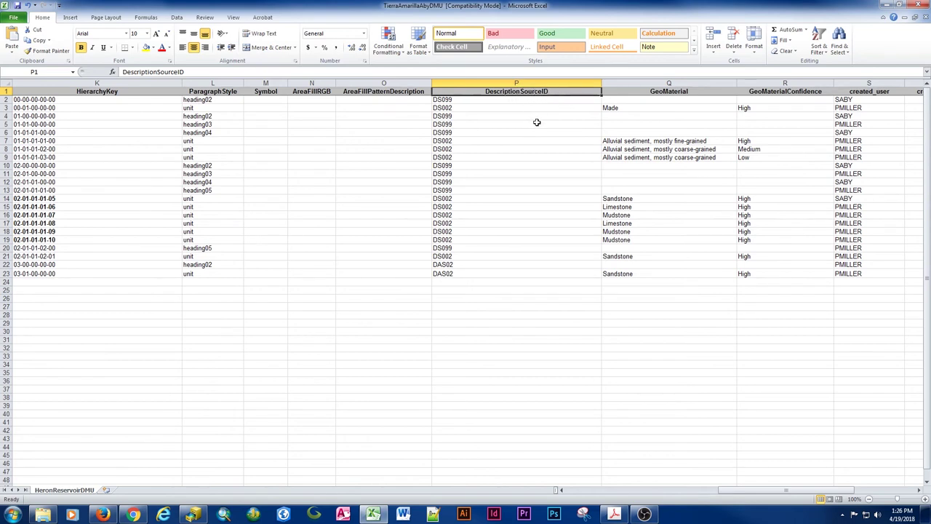
pyautogui.click(467, 265)
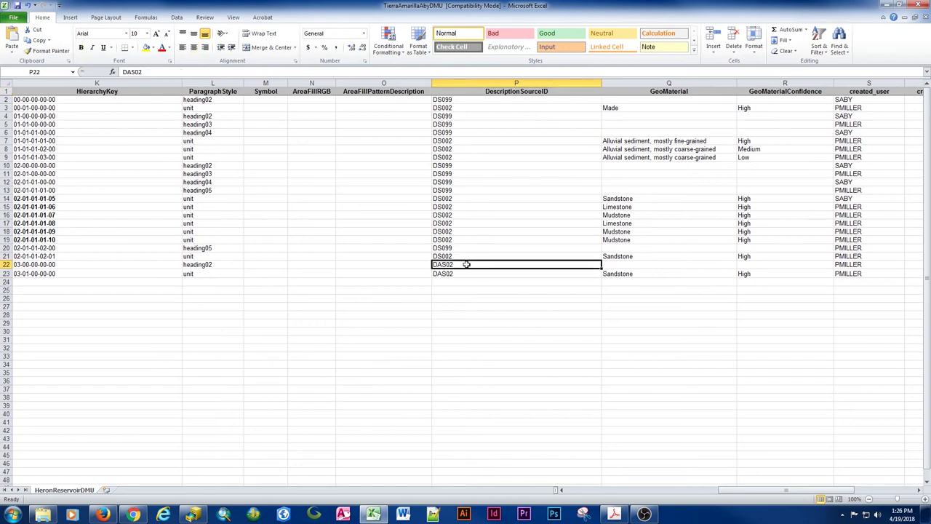
pyautogui.click(466, 83)
pyautogui.click(463, 99)
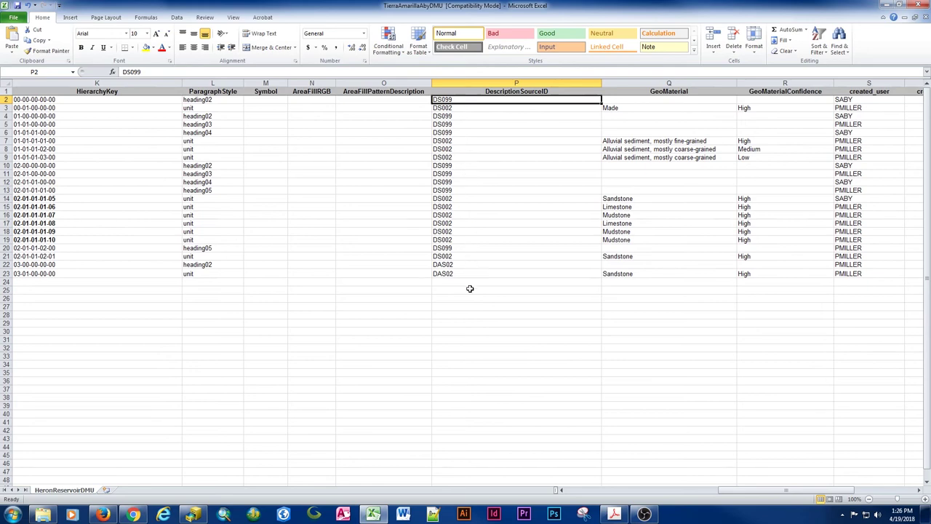
pyautogui.moveTo(746, 490); pyautogui.dragTo(803, 491)
pyautogui.click(347, 83)
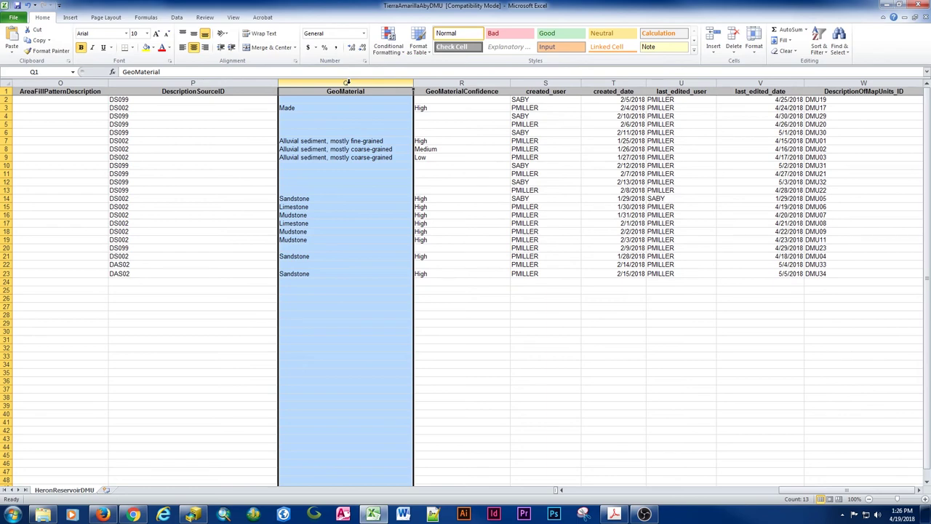
pyautogui.click(451, 82)
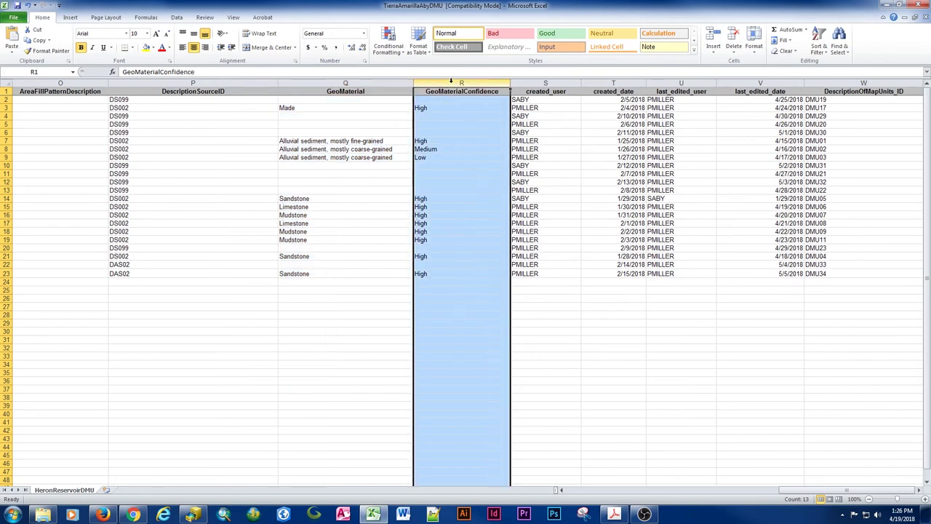
pyautogui.click(346, 83)
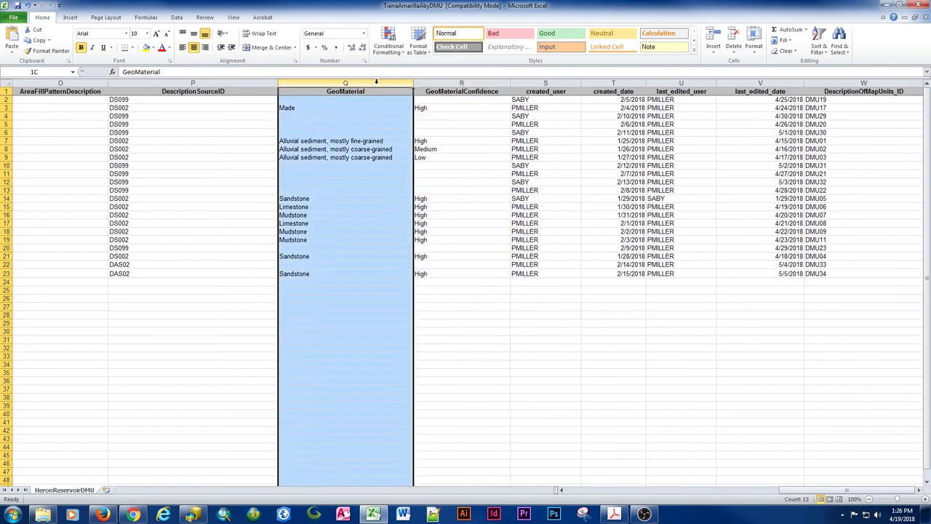
pyautogui.click(461, 81)
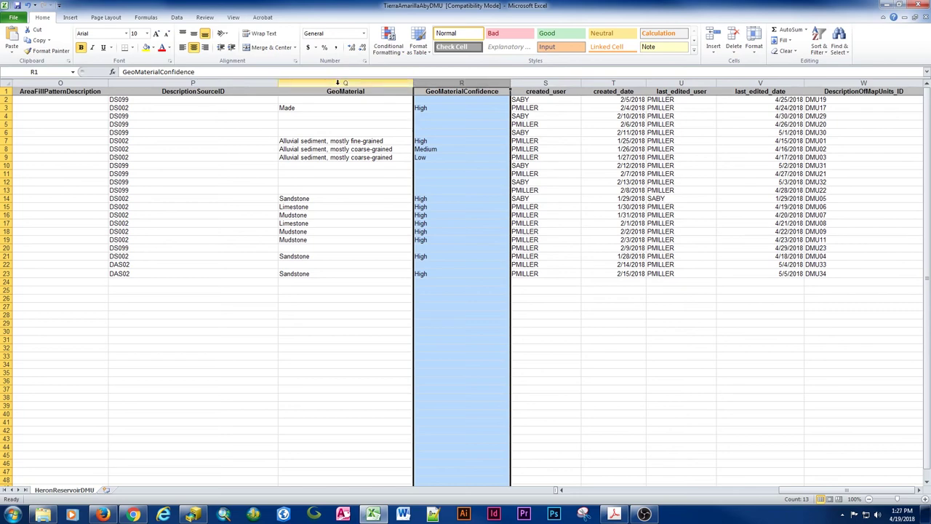
pyautogui.click(302, 107)
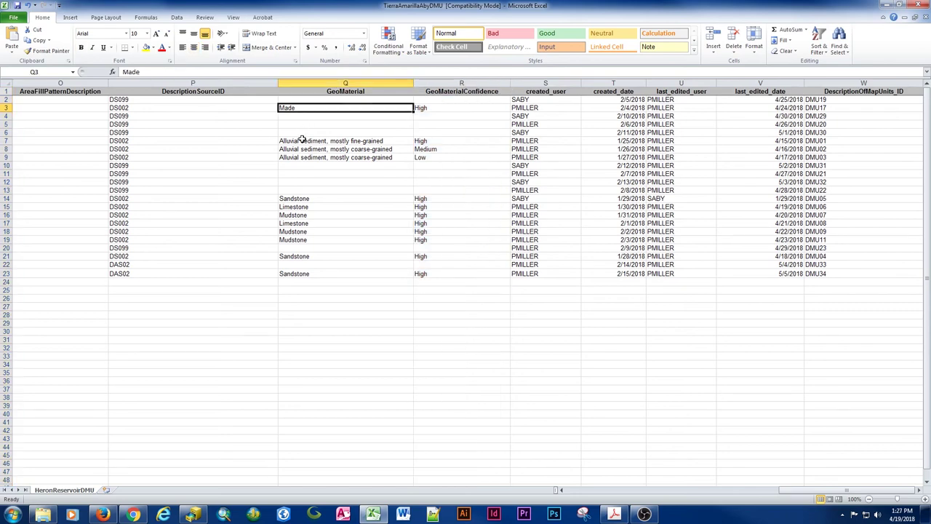
pyautogui.click(302, 140)
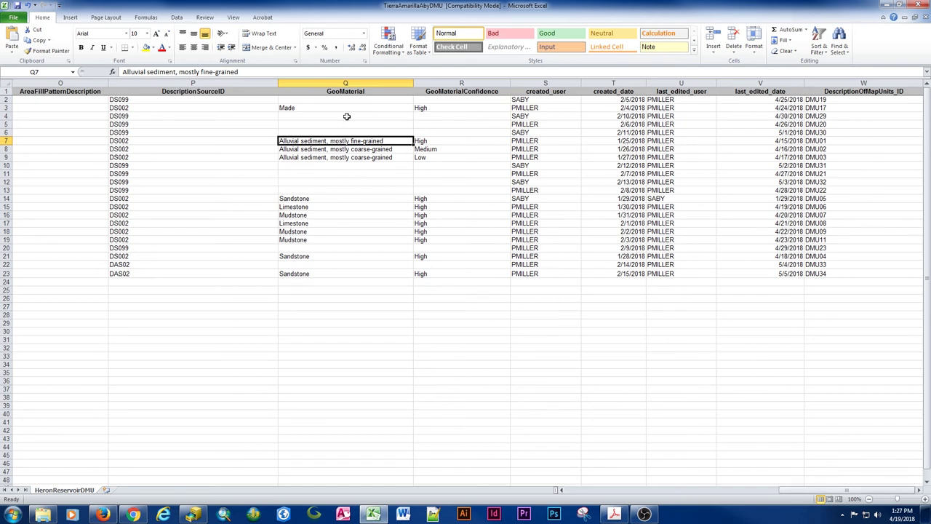
pyautogui.click(323, 108)
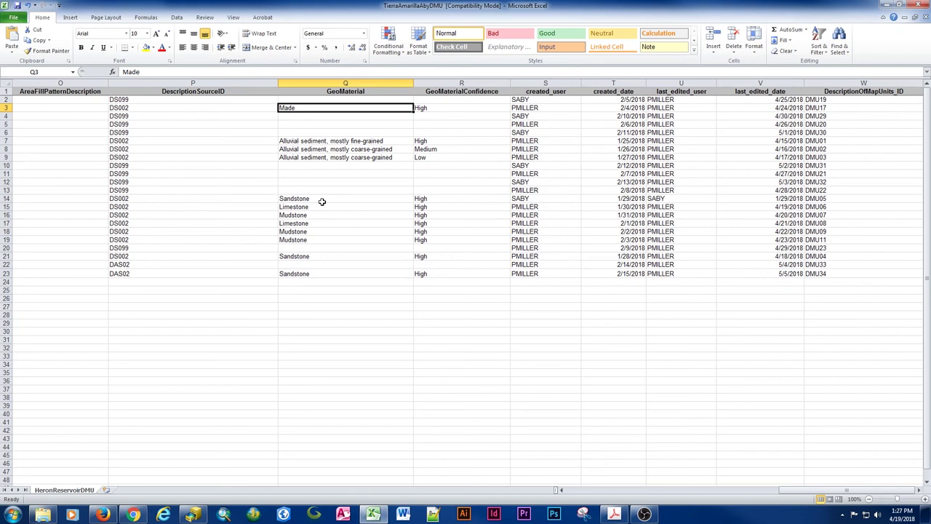
pyautogui.click(445, 80)
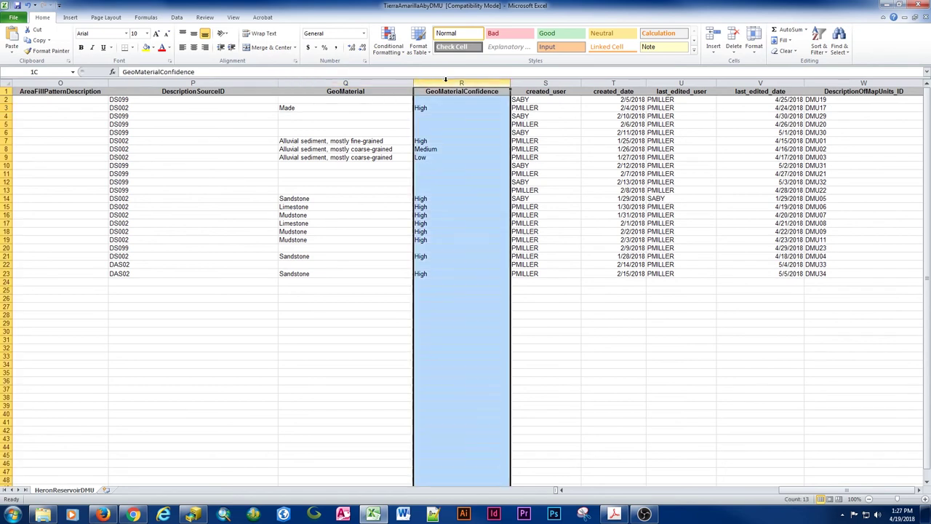
pyautogui.click(428, 109)
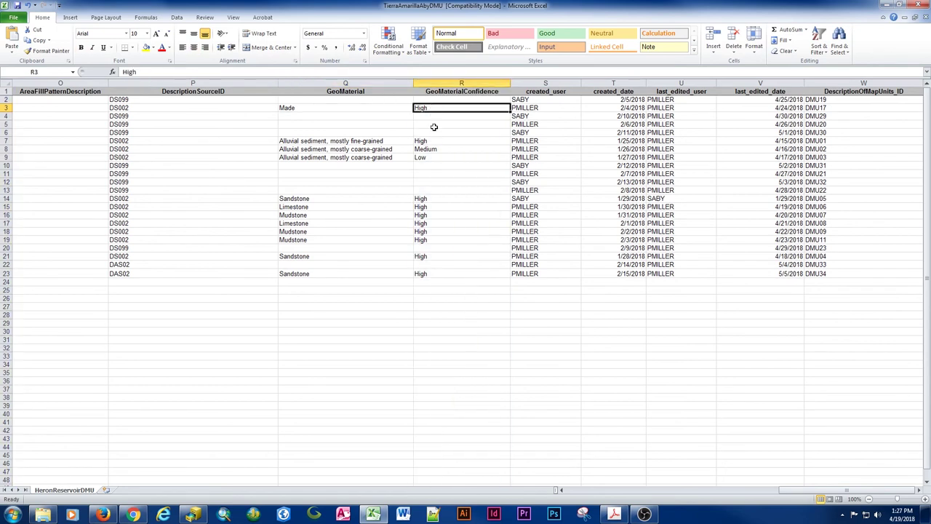
pyautogui.click(433, 100)
pyautogui.click(431, 116)
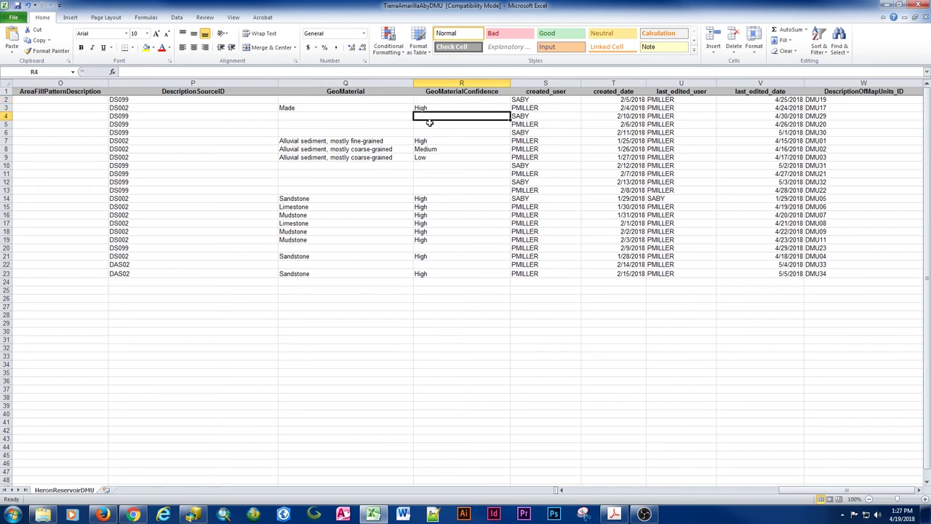
pyautogui.click(430, 123)
pyautogui.click(429, 133)
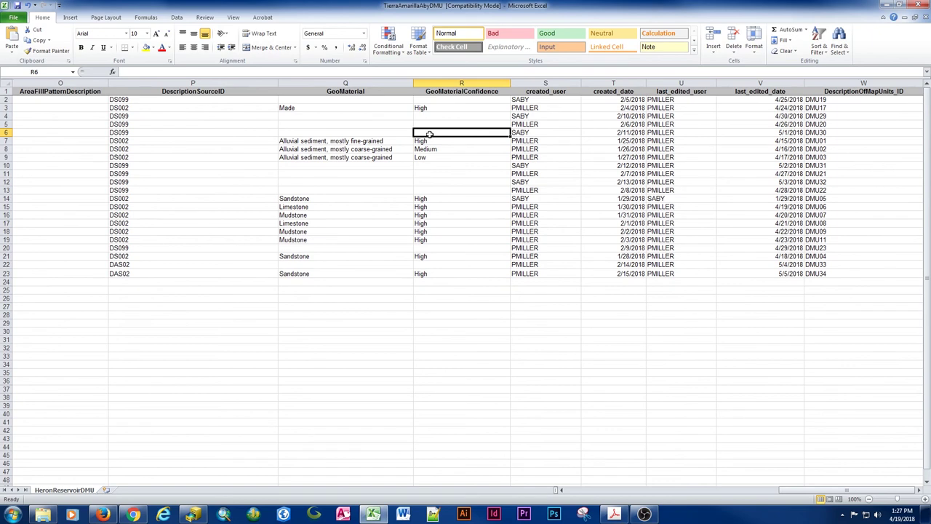
pyautogui.click(327, 116)
pyautogui.click(327, 125)
pyautogui.click(327, 132)
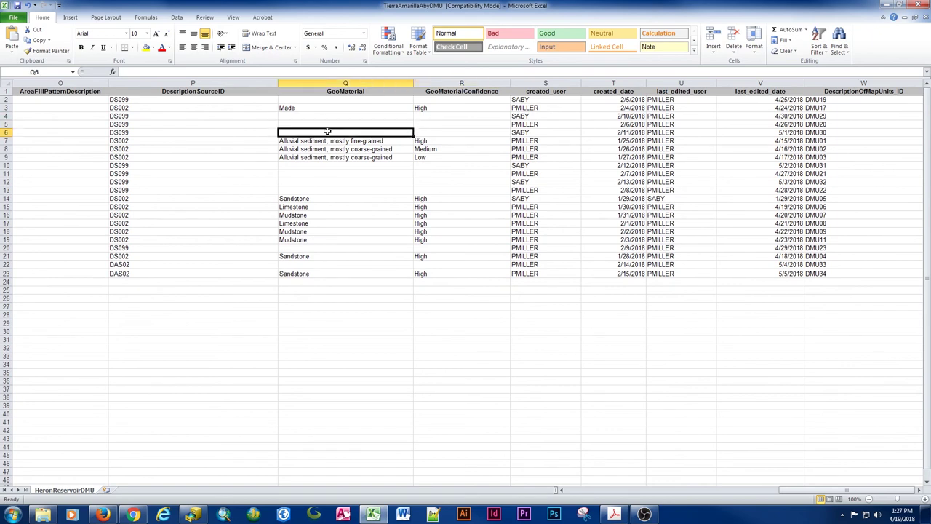
pyautogui.click(439, 99)
pyautogui.click(378, 99)
pyautogui.click(437, 116)
pyautogui.click(401, 116)
pyautogui.click(409, 124)
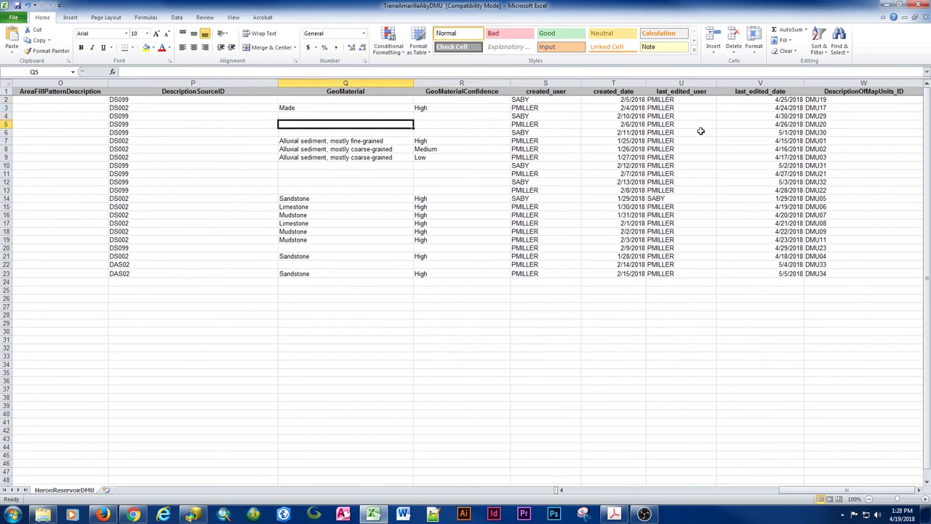
pyautogui.moveTo(835, 492); pyautogui.dragTo(834, 493)
pyautogui.click(848, 82)
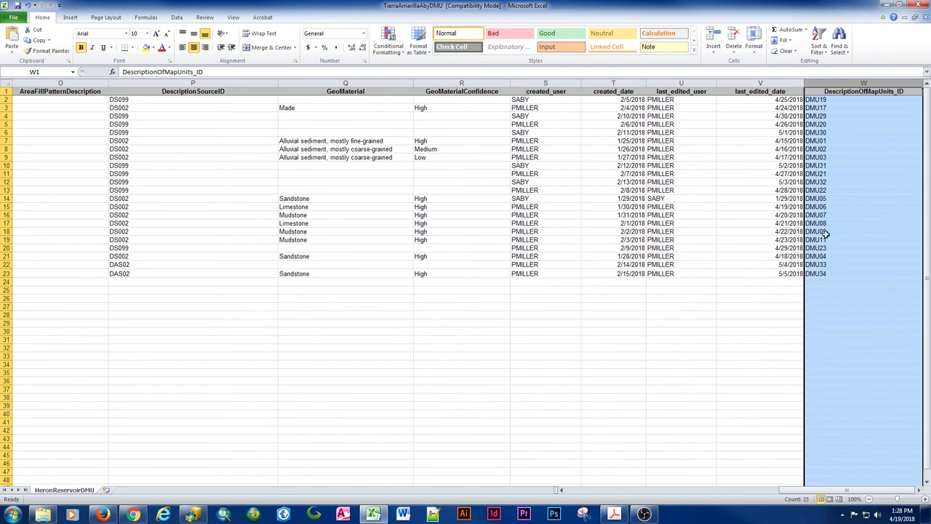
pyautogui.click(833, 274)
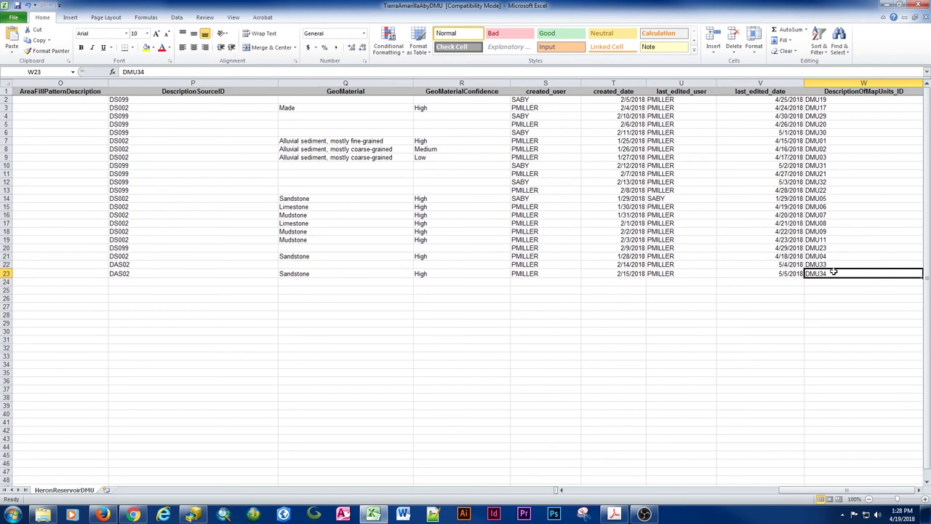
pyautogui.keyDown('shift'); pyautogui.click(835, 99); pyautogui.keyUp('shift')
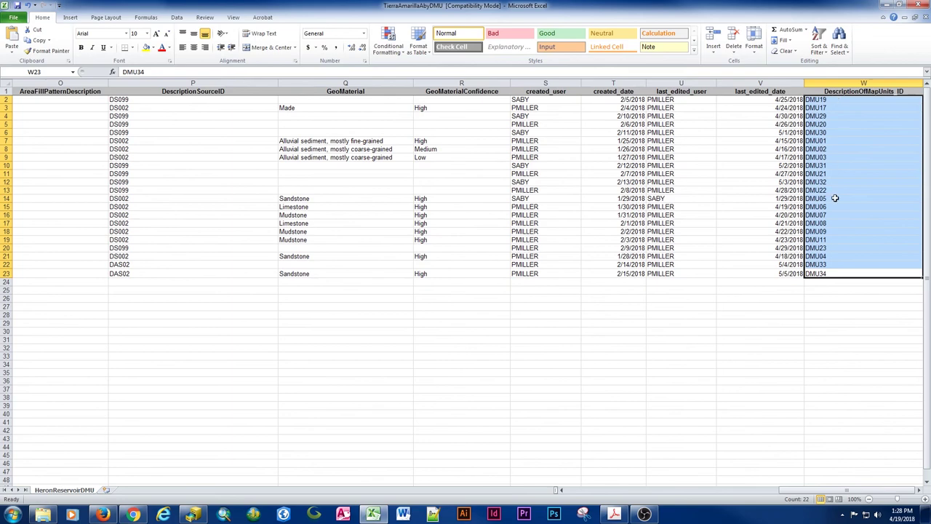
pyautogui.moveTo(818, 491); pyautogui.dragTo(583, 486)
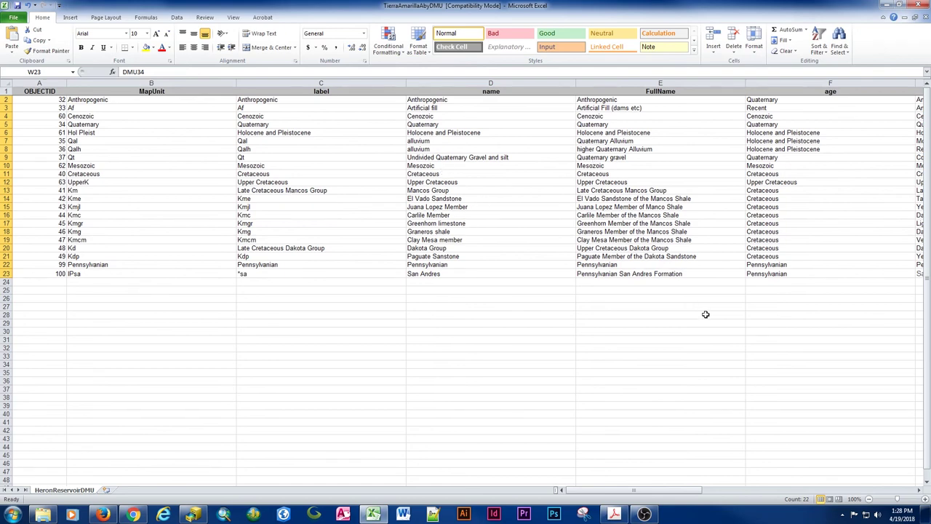
pyautogui.click(919, 490)
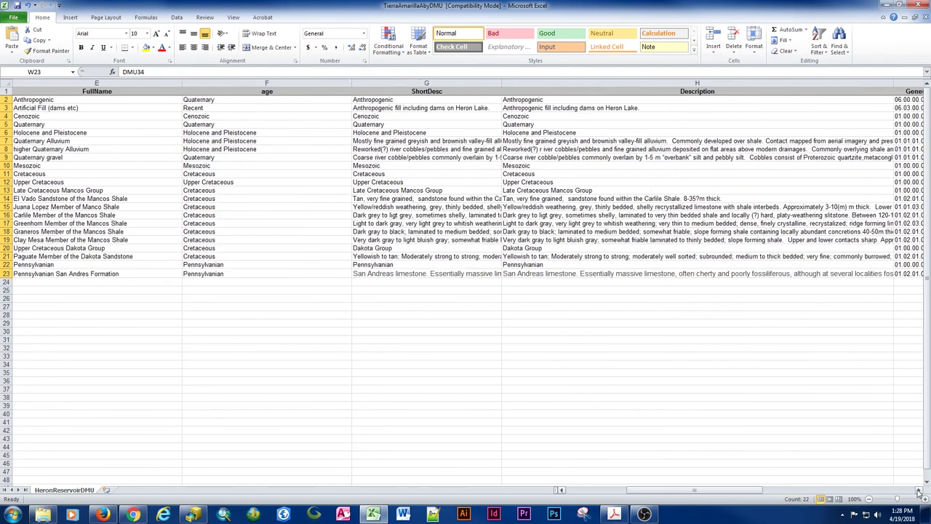
pyautogui.click(919, 491)
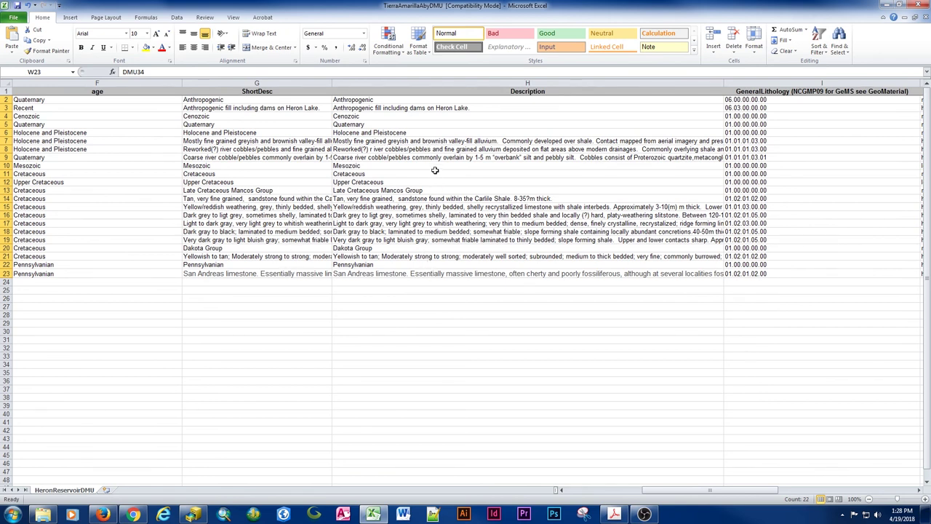
pyautogui.click(742, 81)
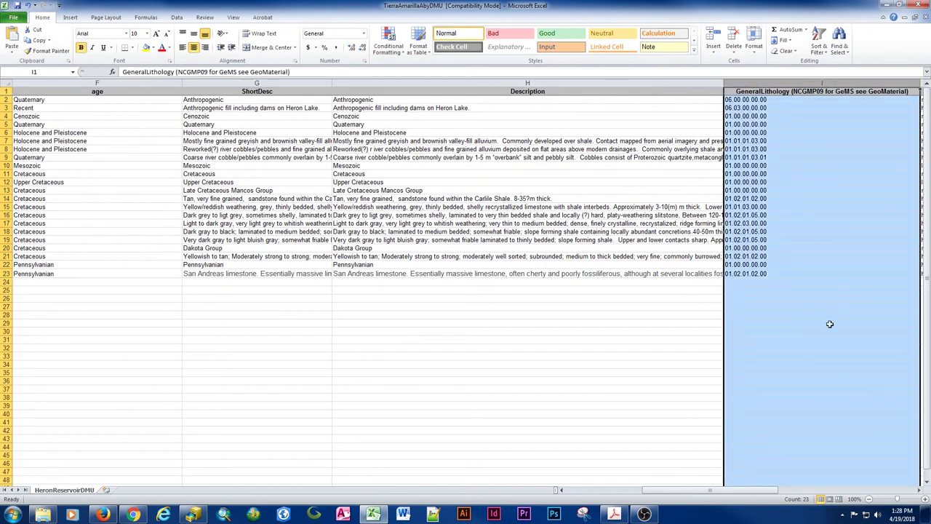
pyautogui.click(921, 493)
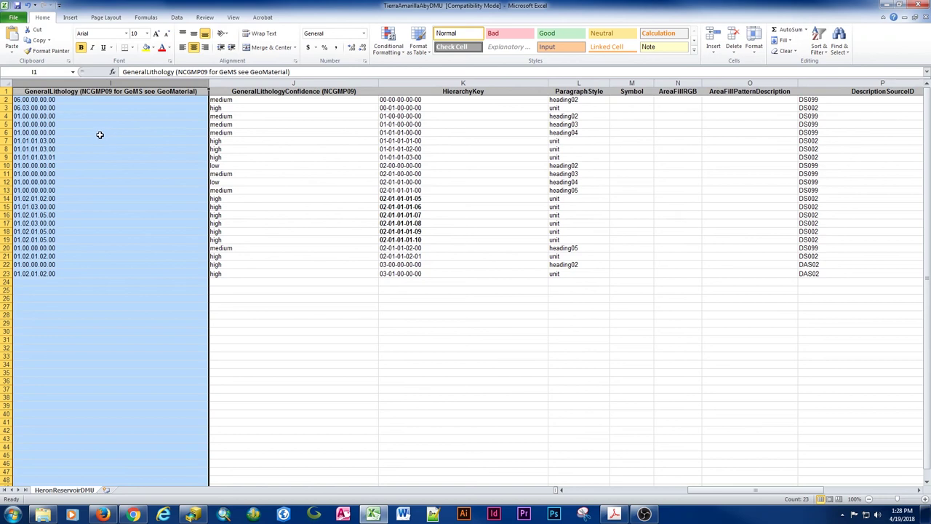
pyautogui.click(424, 81)
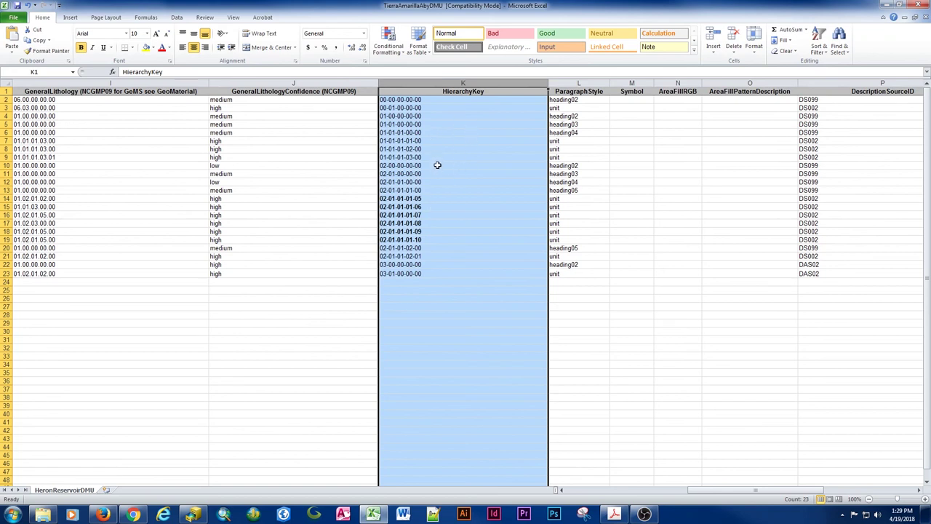
pyautogui.click(435, 101)
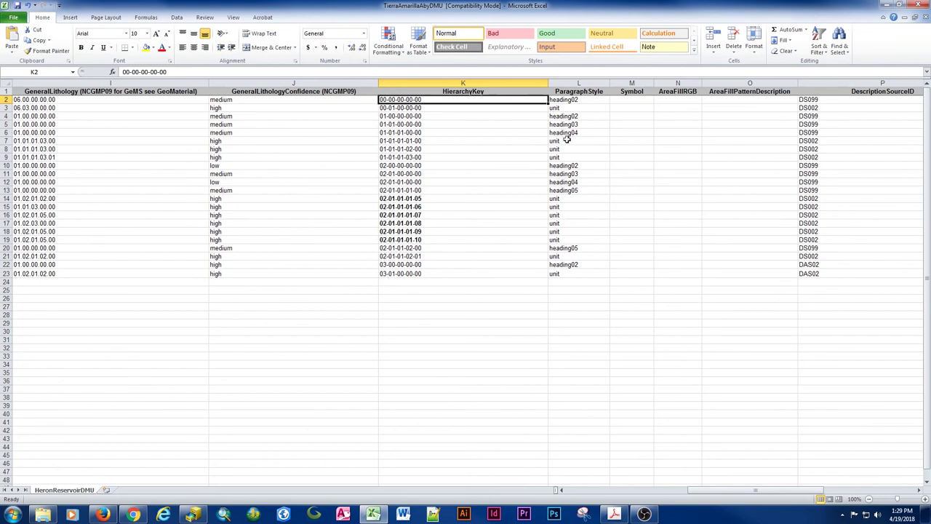
pyautogui.click(566, 100)
pyautogui.click(580, 274)
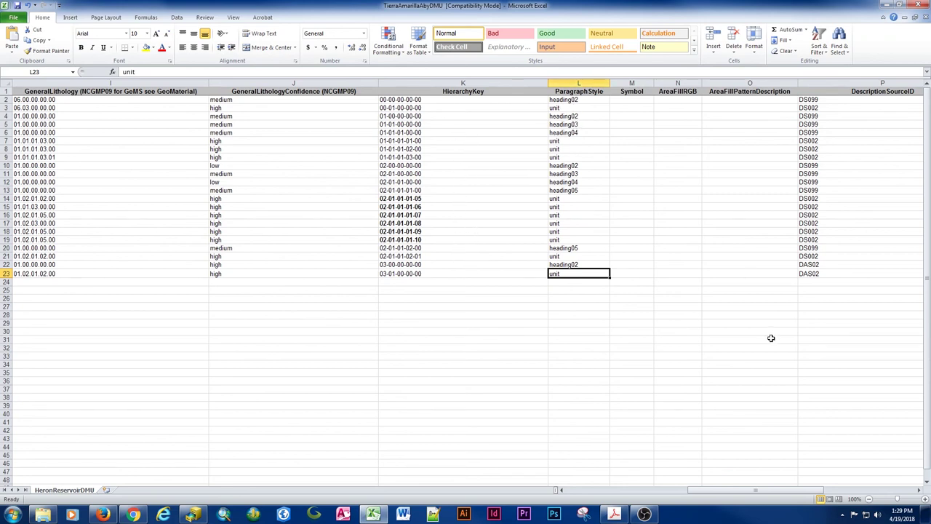
pyautogui.hscroll(3, 917, 483)
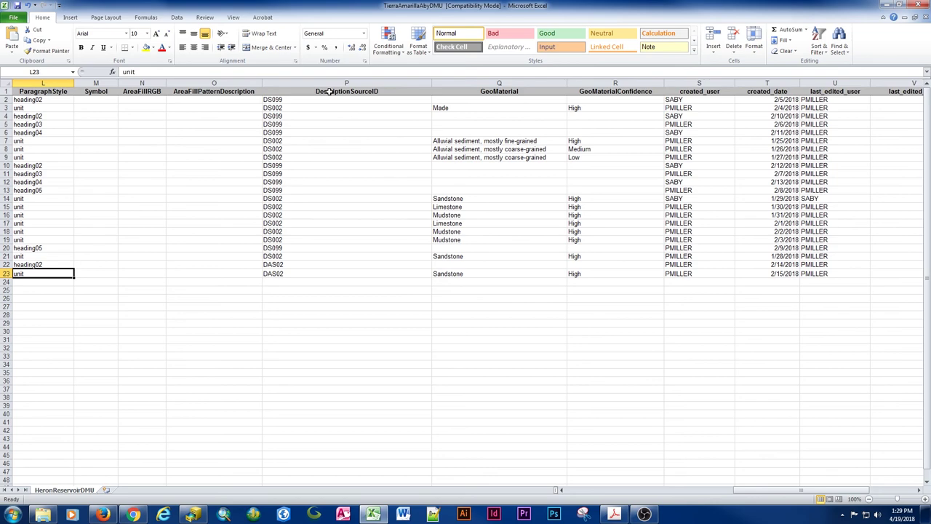
pyautogui.click(469, 83)
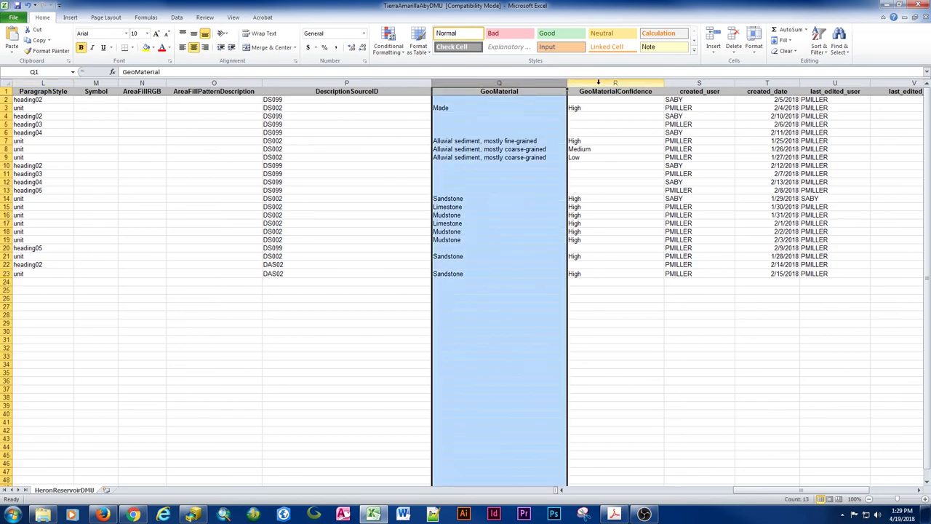
pyautogui.click(598, 82)
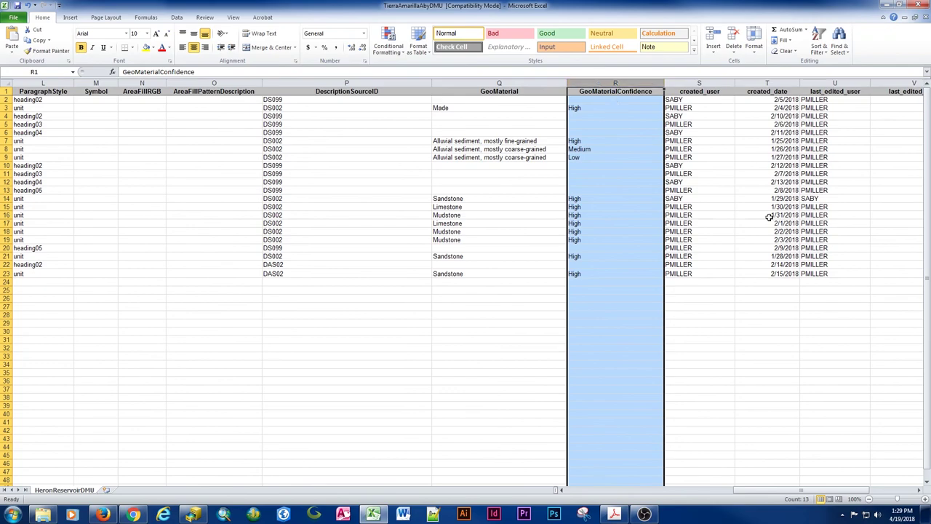
pyautogui.moveTo(842, 496); pyautogui.dragTo(564, 476)
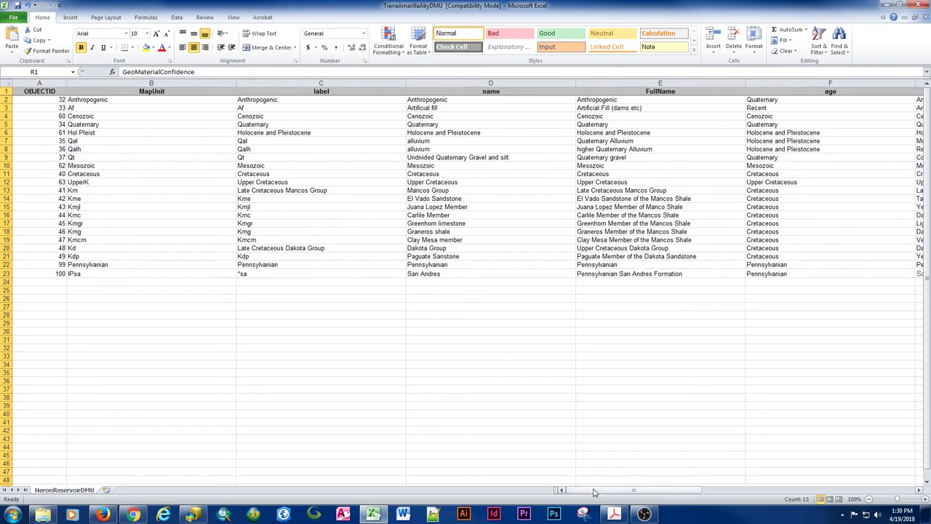
pyautogui.moveTo(594, 492); pyautogui.dragTo(728, 498)
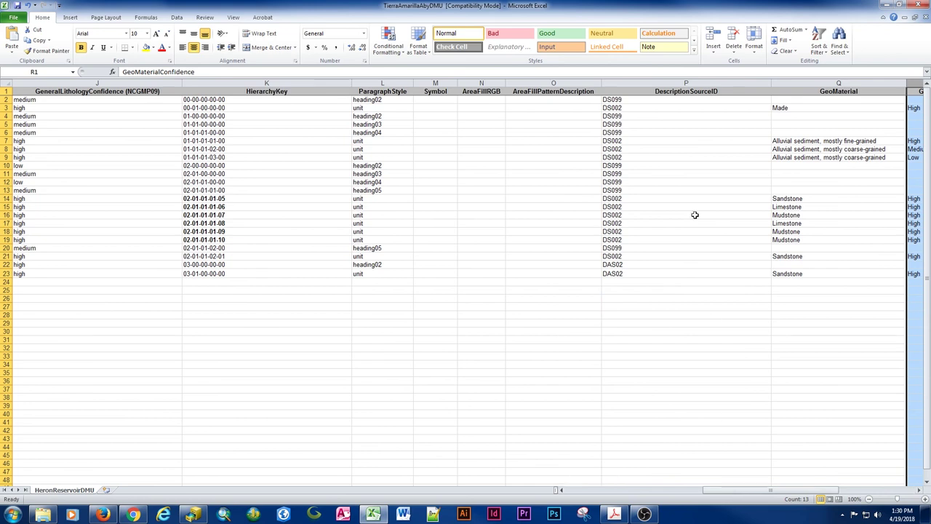
pyautogui.click(678, 83)
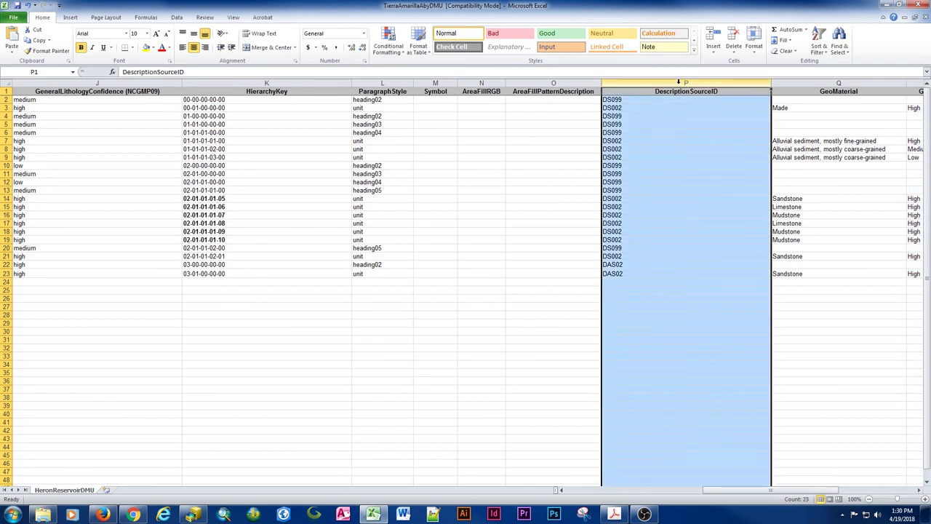